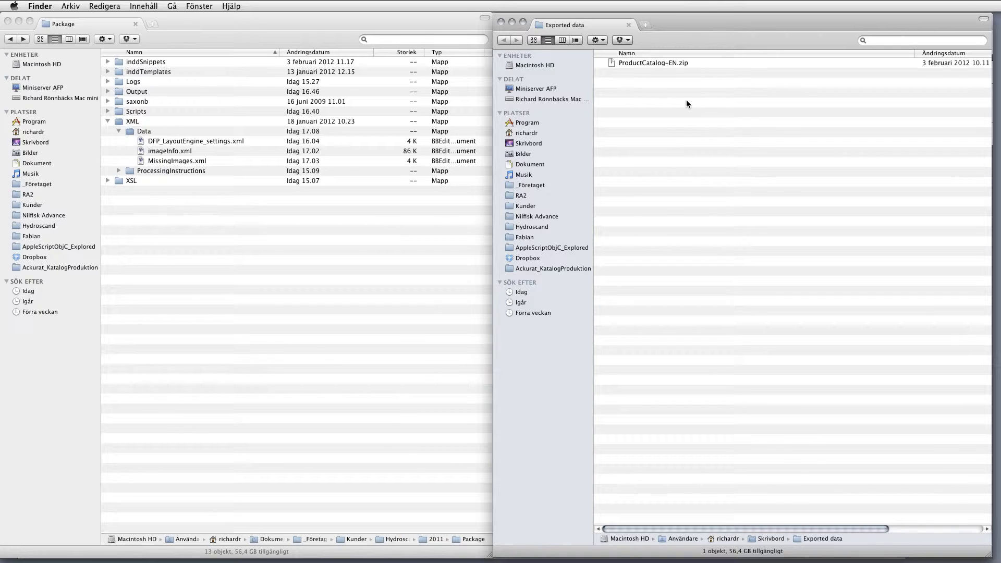
- Extract ProductCatalog-EN.zip and copy the extracted ProductCatalog-EN.xml into the package's XML Data folder
click(670, 62)
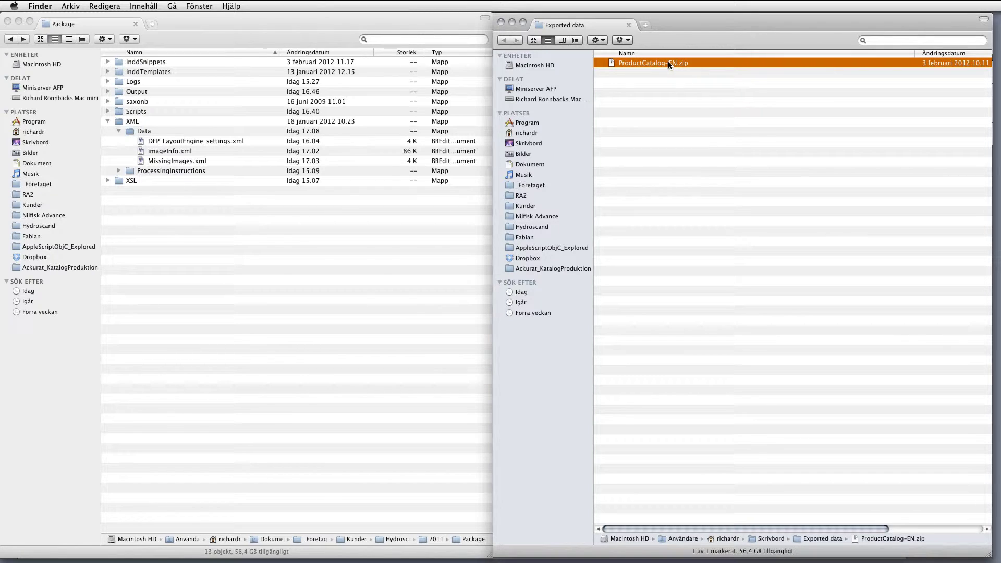
double_click(668, 61)
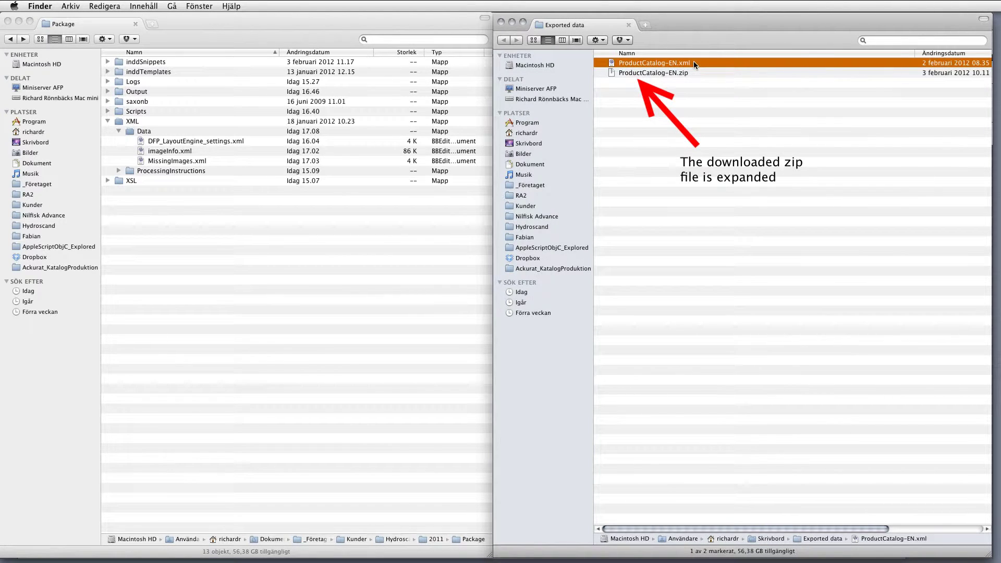
click(272, 375)
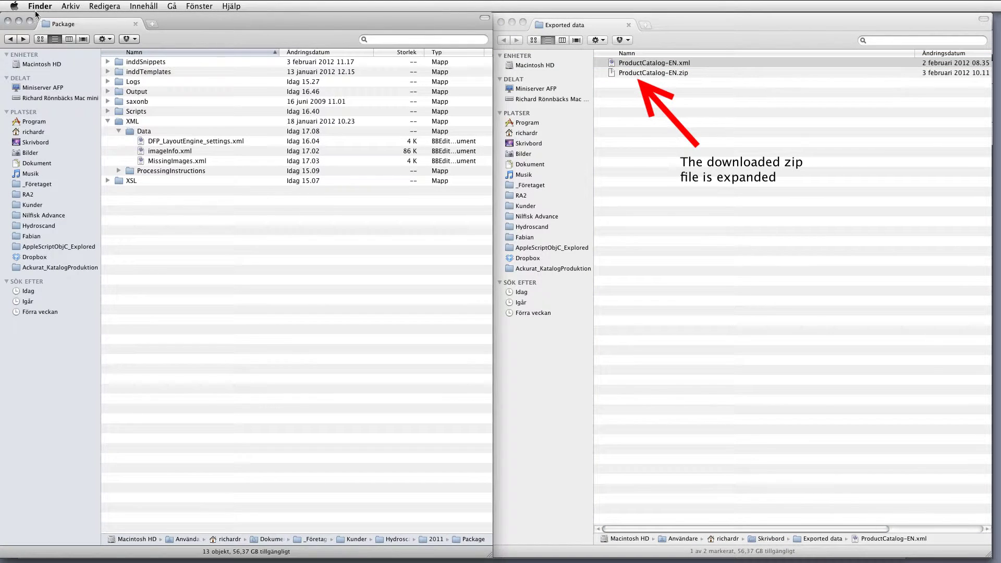
double_click(131, 132)
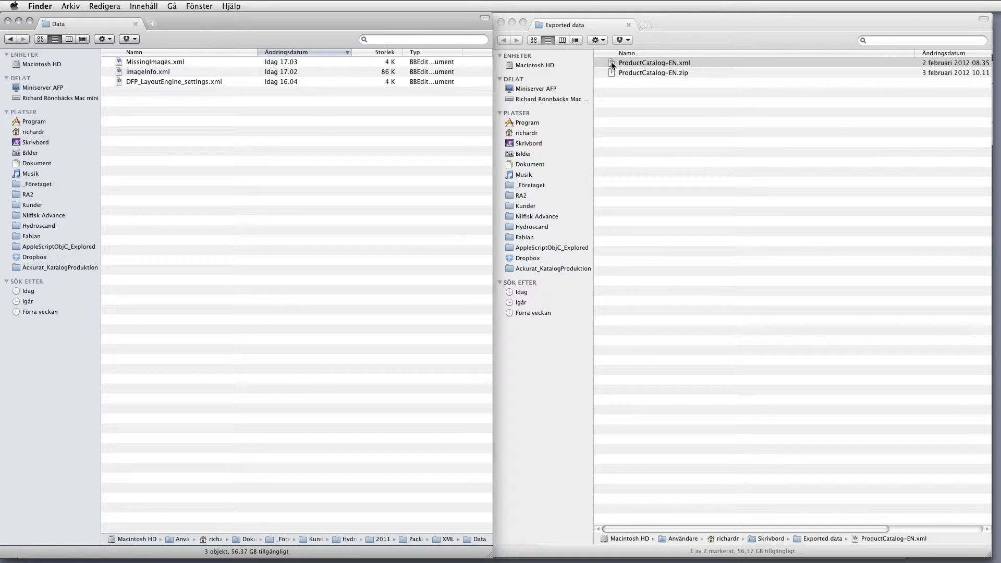
drag(612, 64, 190, 179)
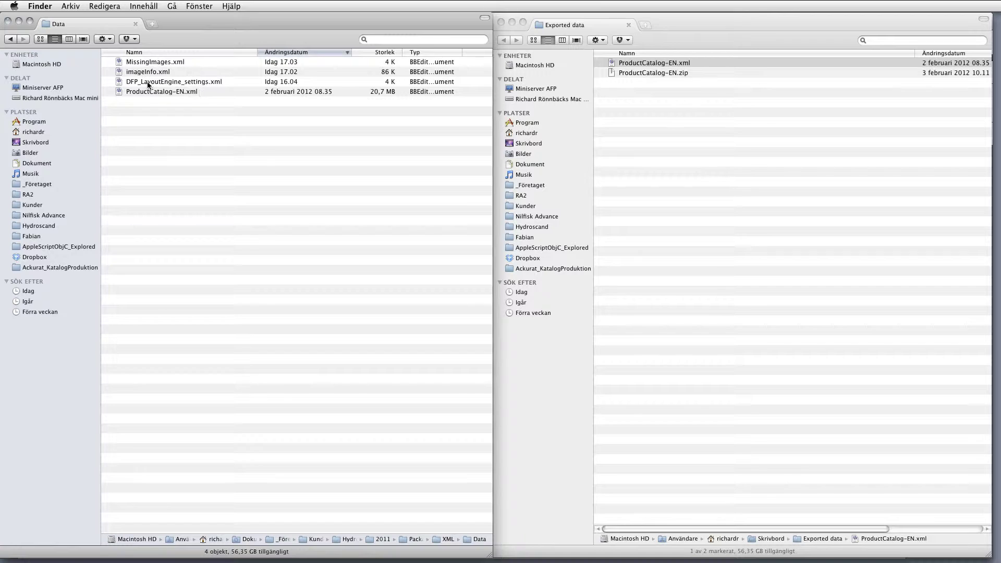
- Rename the copied ProductCatalog-EN.xml in the Data folder to Input.xml
click(173, 93)
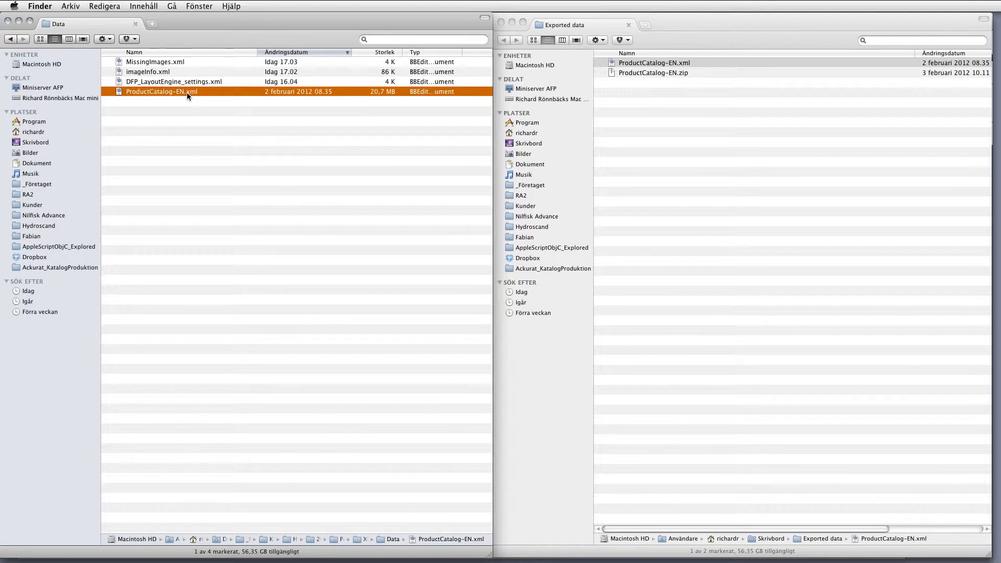
key(Return)
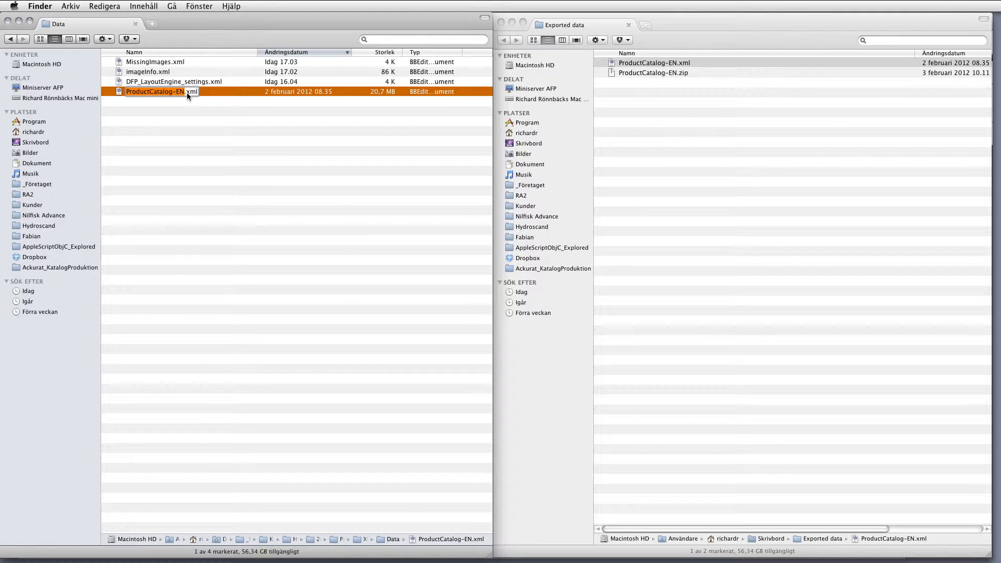
text(Input)
key(Return)
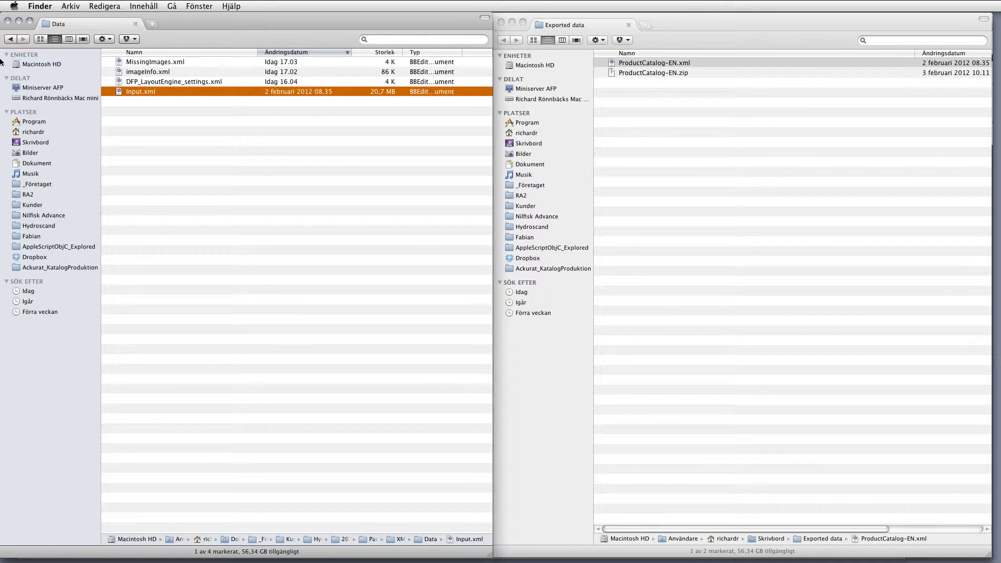
- Close the Exported data window and run HydroscandTransform.command from the package's Scripts folder
click(9, 39)
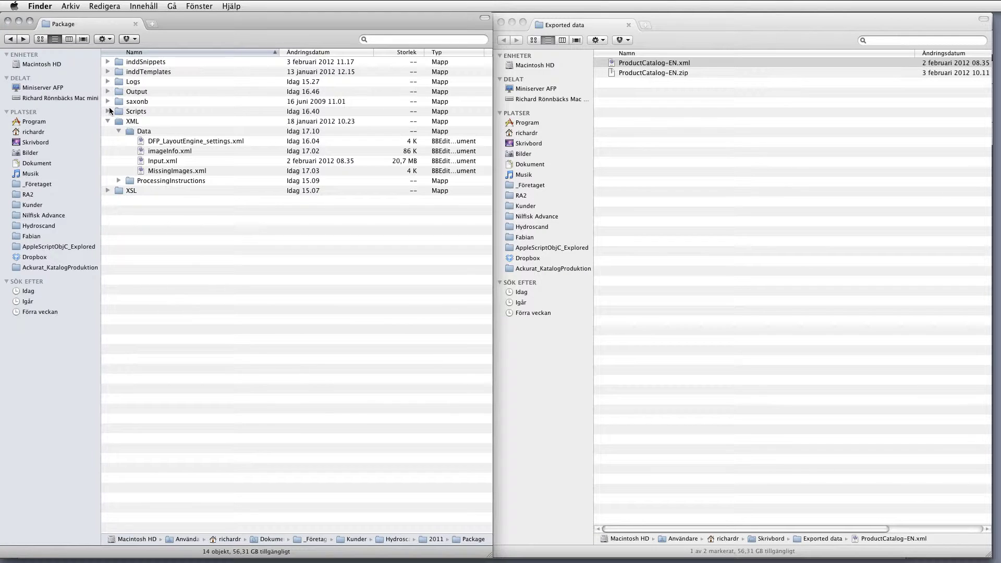
click(108, 112)
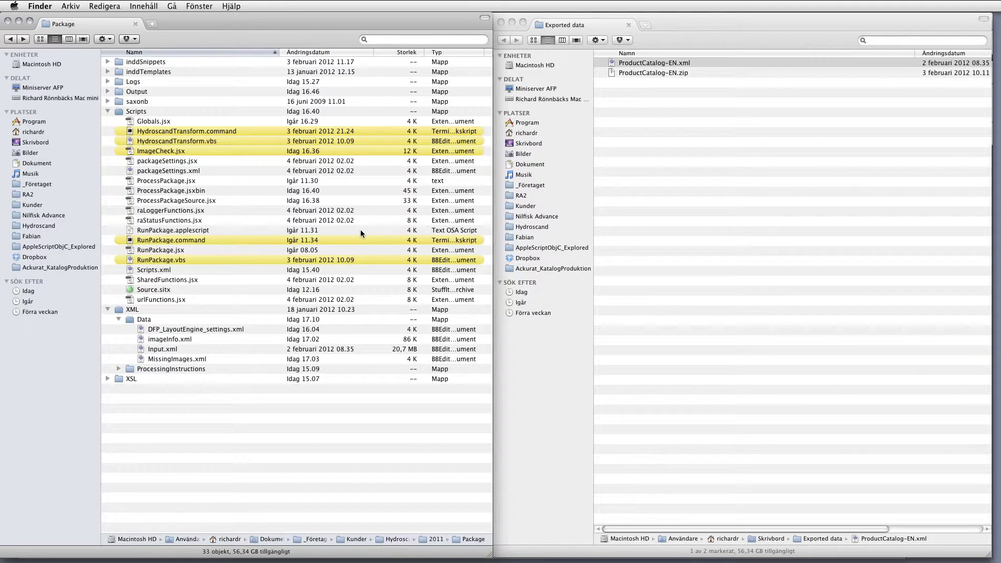
click(208, 133)
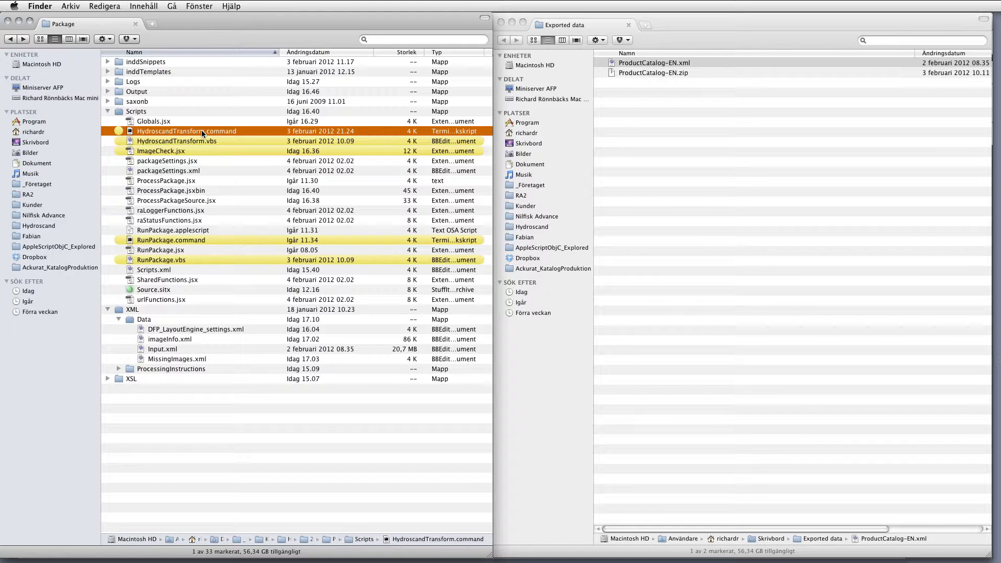
click(501, 22)
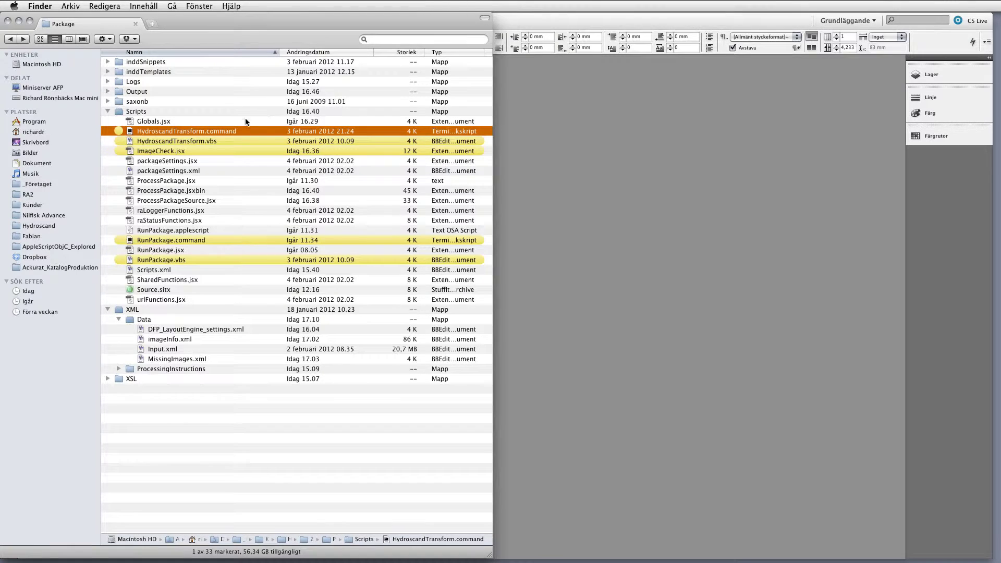
double_click(213, 134)
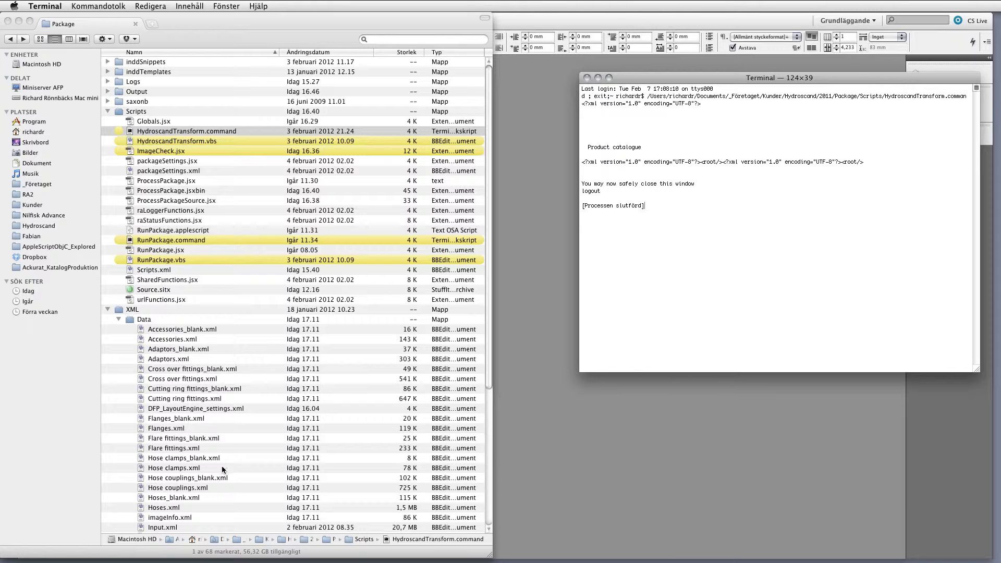
- Close the Terminal window of the transform script and collapse the XML folder in the Package listing
drag(643, 75, 584, 111)
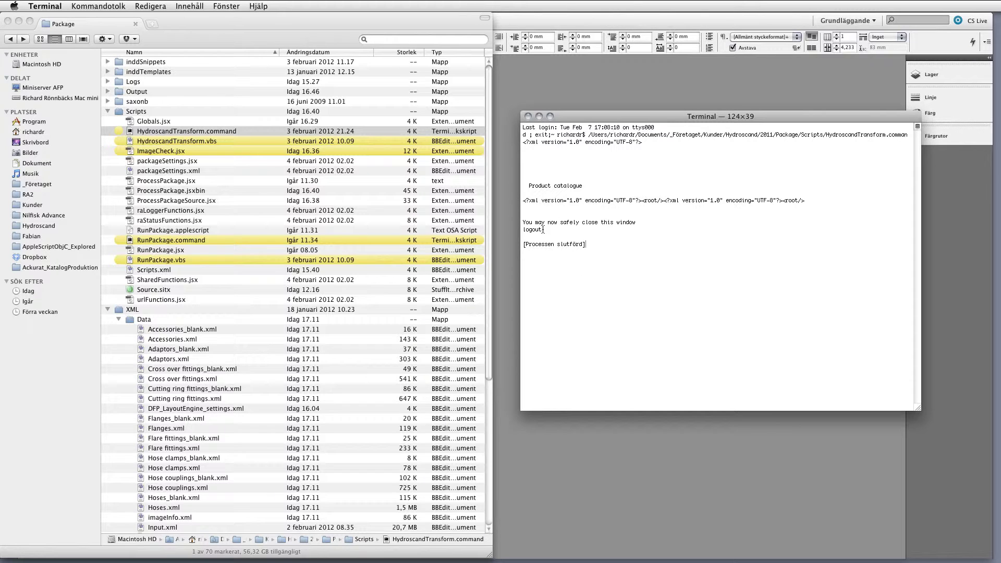
click(529, 116)
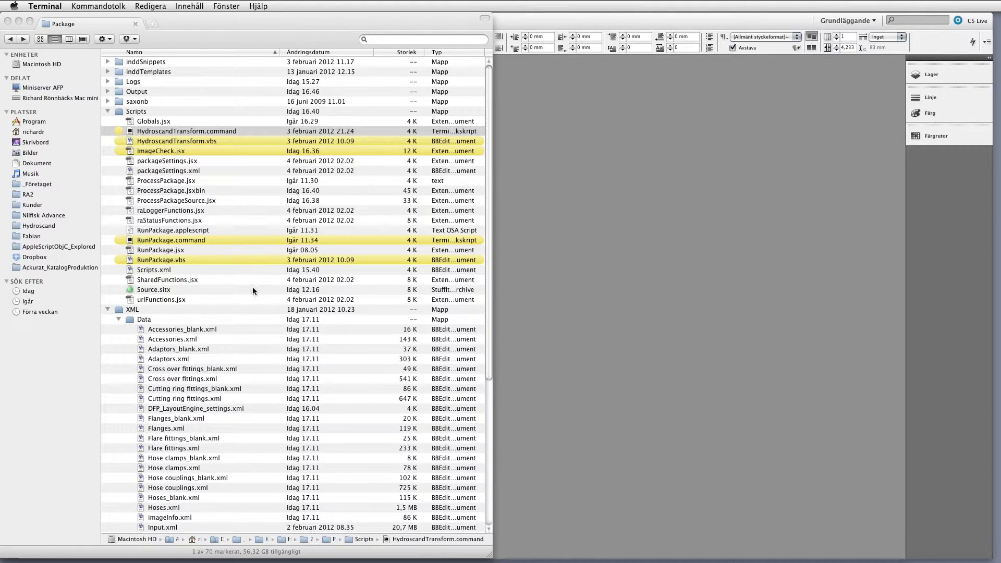
click(107, 310)
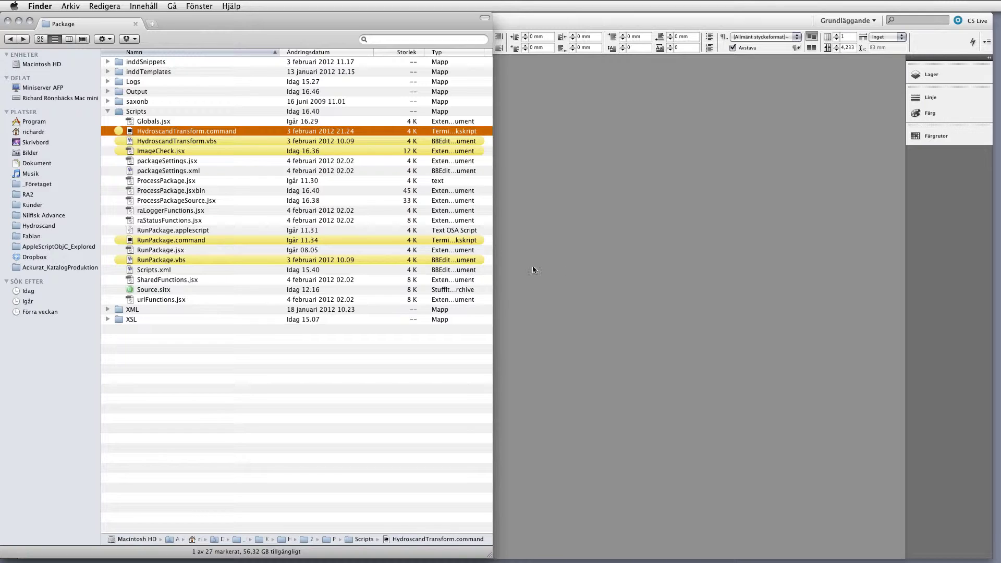
- Check the Base.indt template in the documents folder of inddTemplates, and show the contents of the Output folder
click(602, 264)
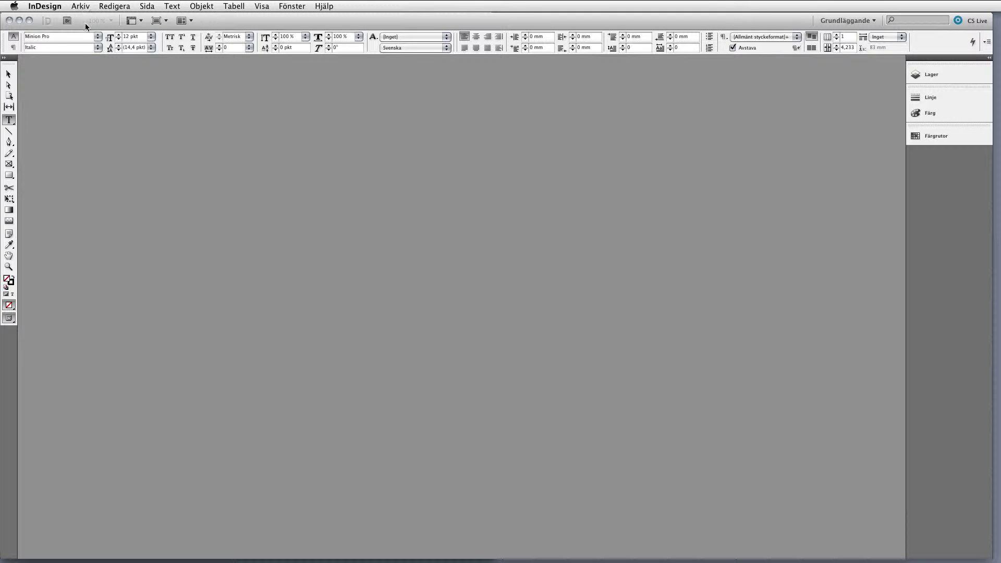
key(super+Tab)
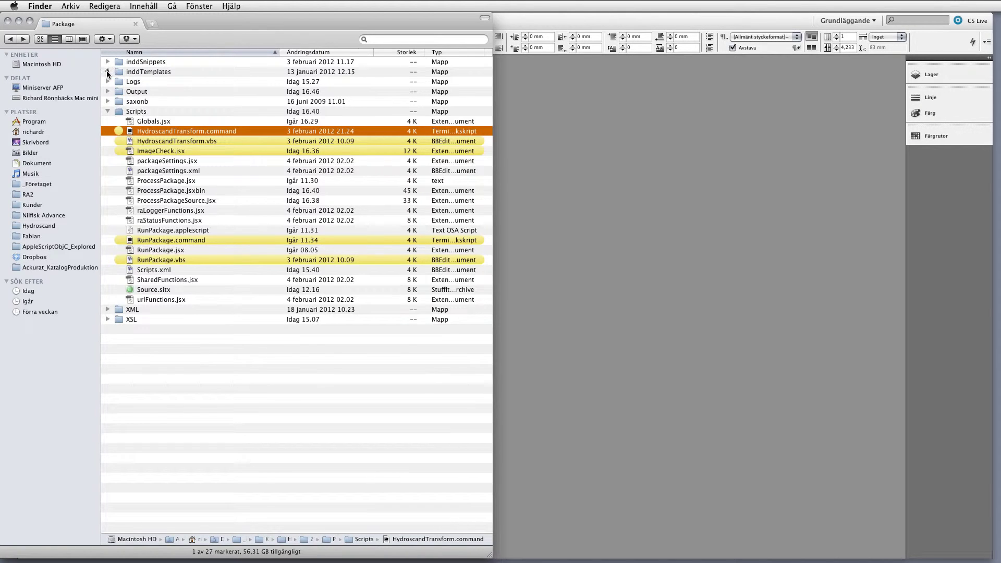
click(107, 72)
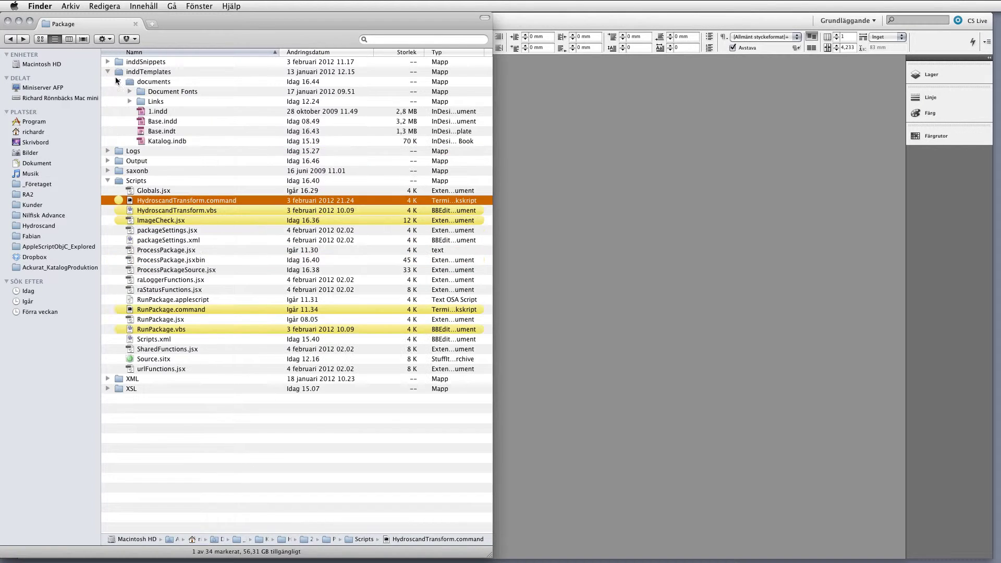
click(173, 133)
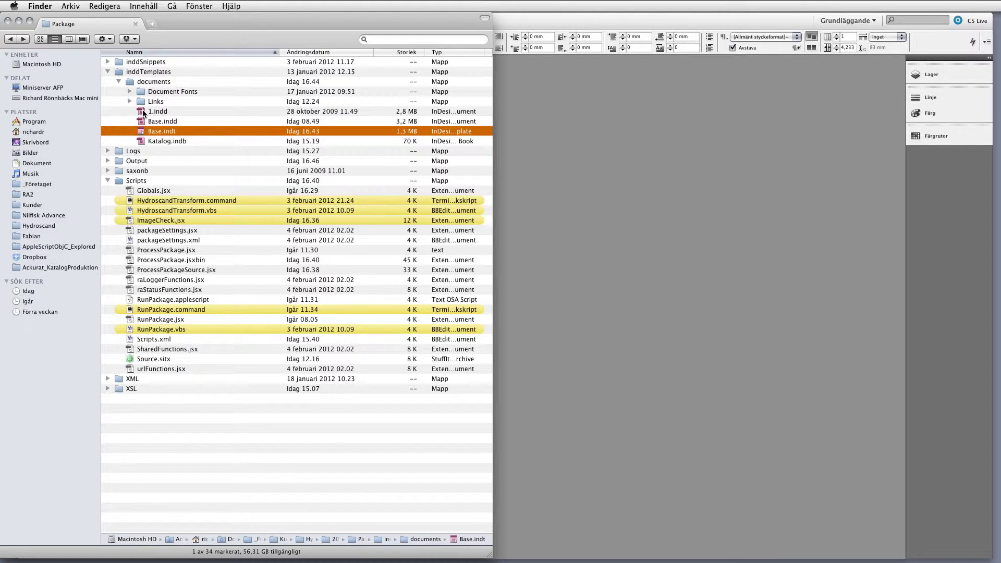
click(108, 71)
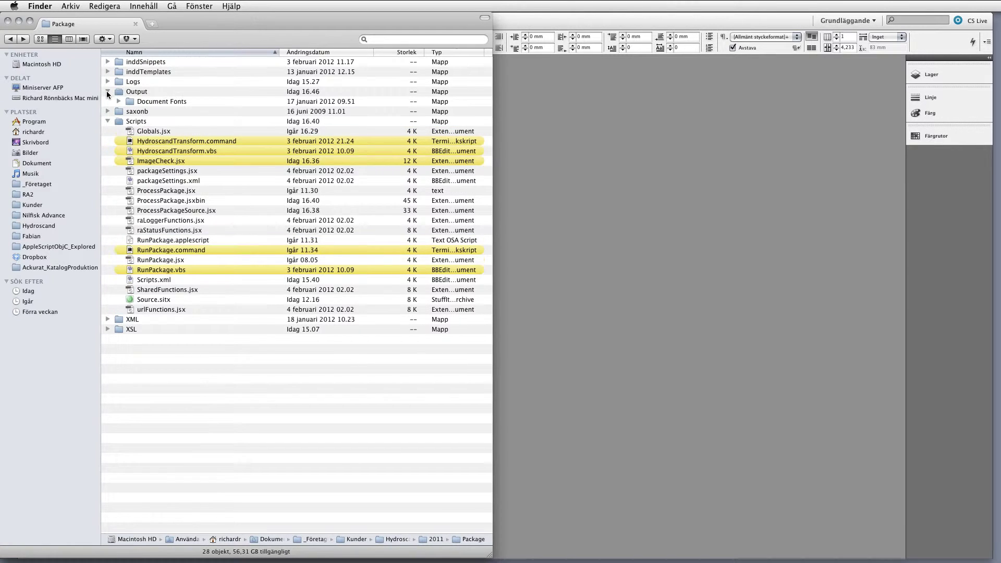
- Switch to InDesign and narrow its application window to roughly two thirds of the screen width
click(183, 249)
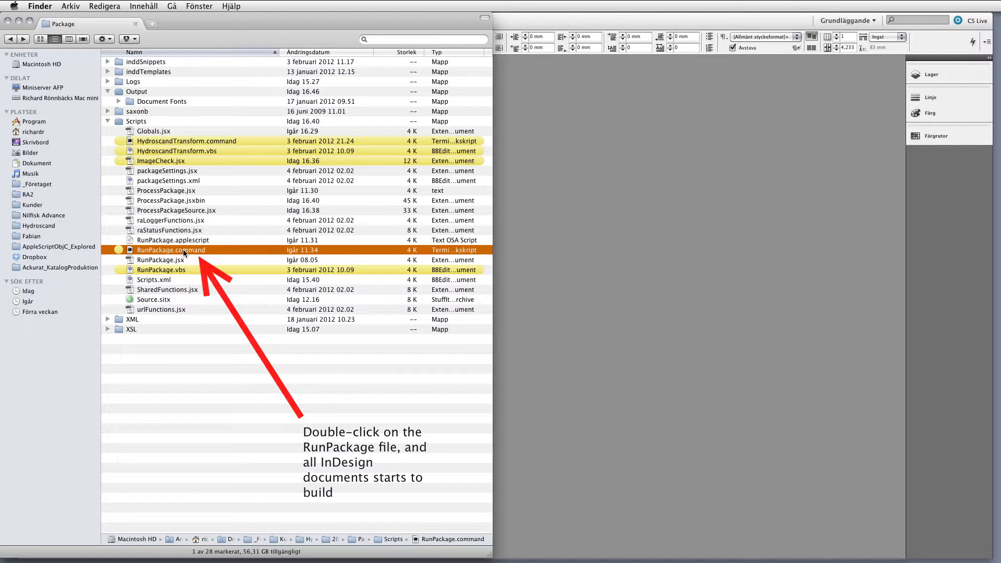
click(626, 266)
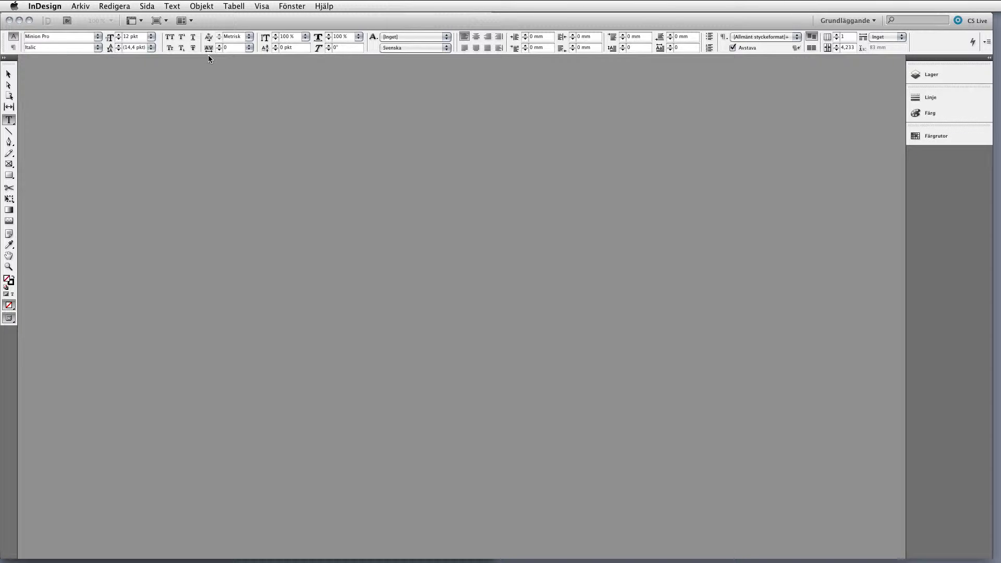
key(super+Tab)
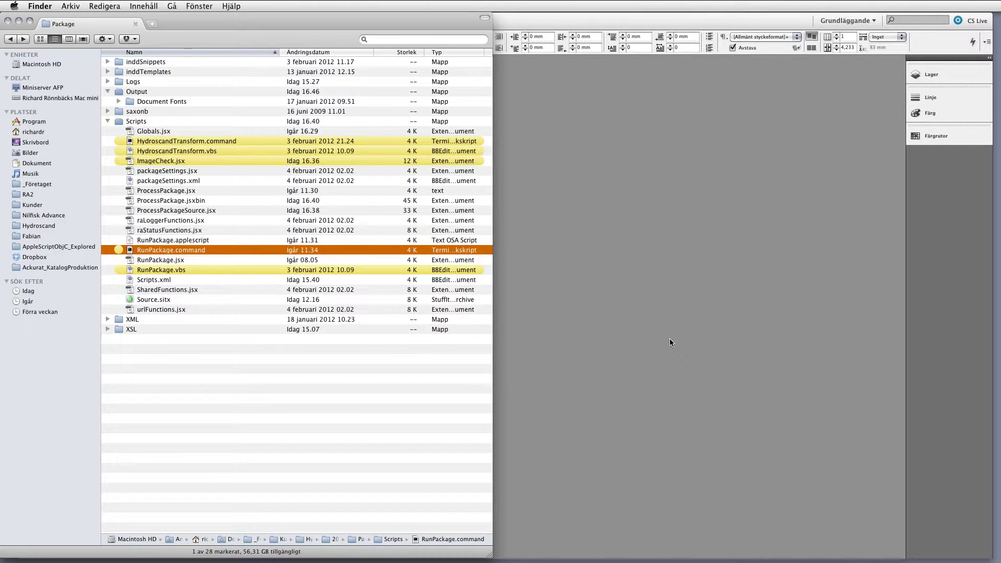
click(988, 557)
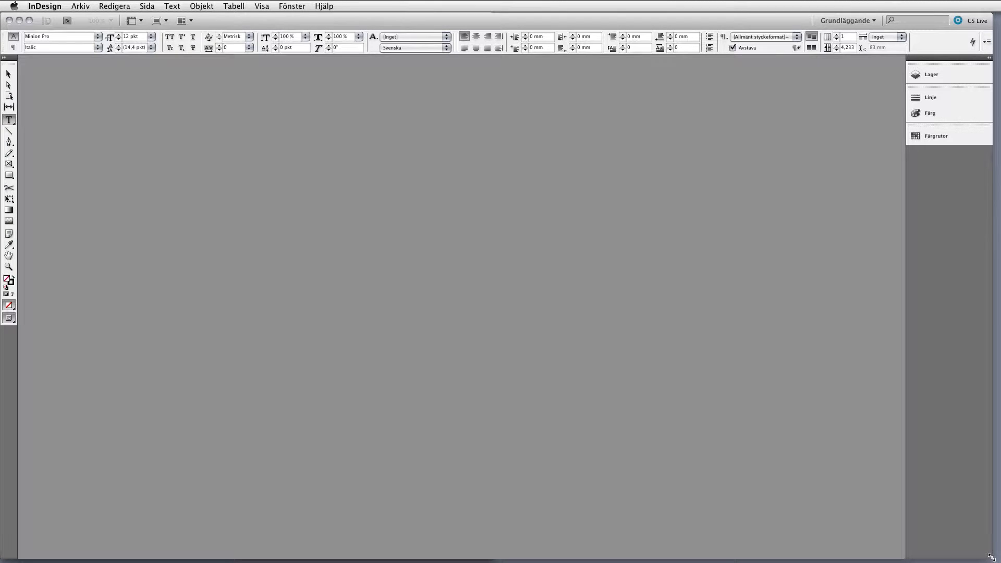
drag(988, 557, 634, 547)
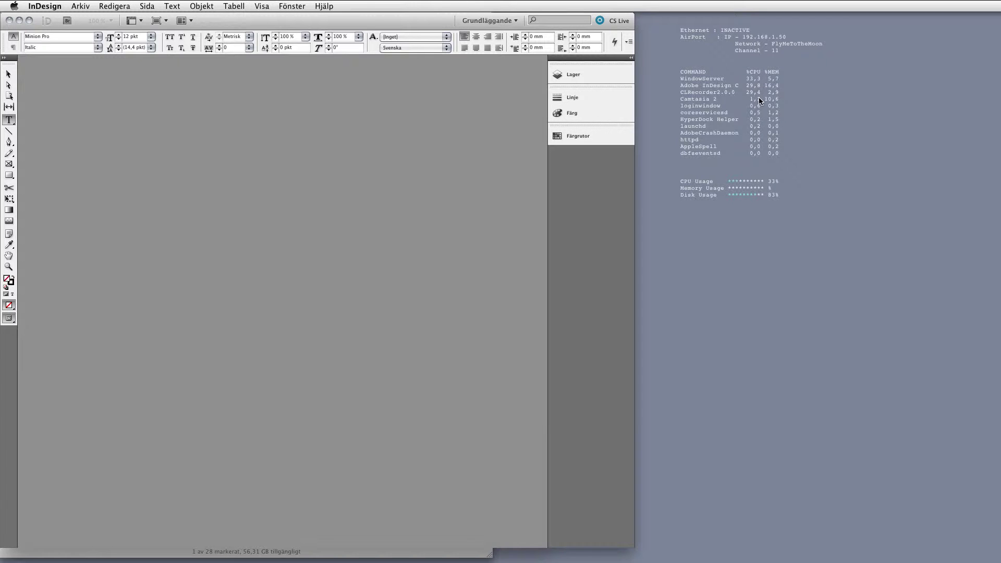
- Switch to Finder, run RunPackage.command to build the InDesign documents, and close its Terminal window and the Scripts folder listing
key(super+Tab)
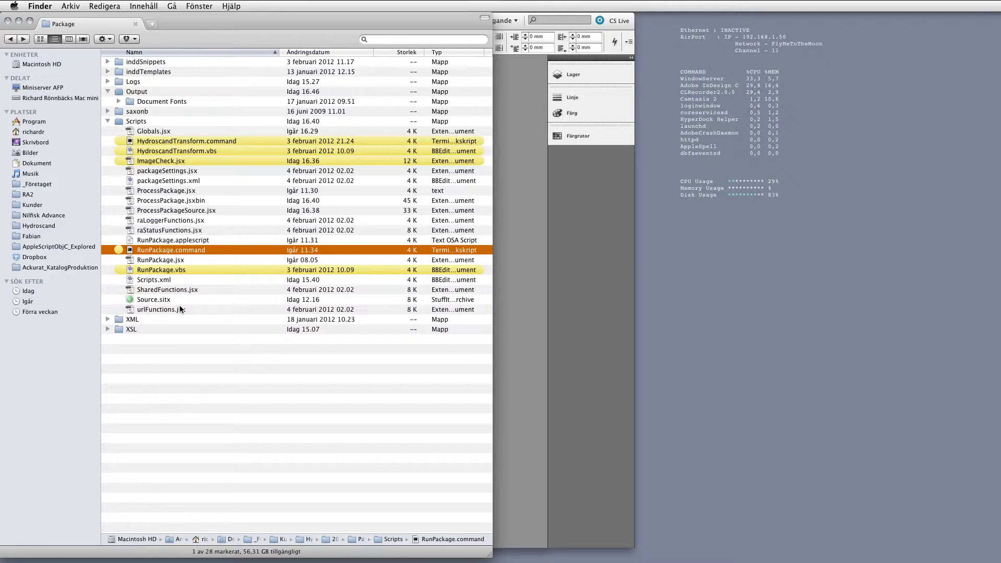
double_click(178, 254)
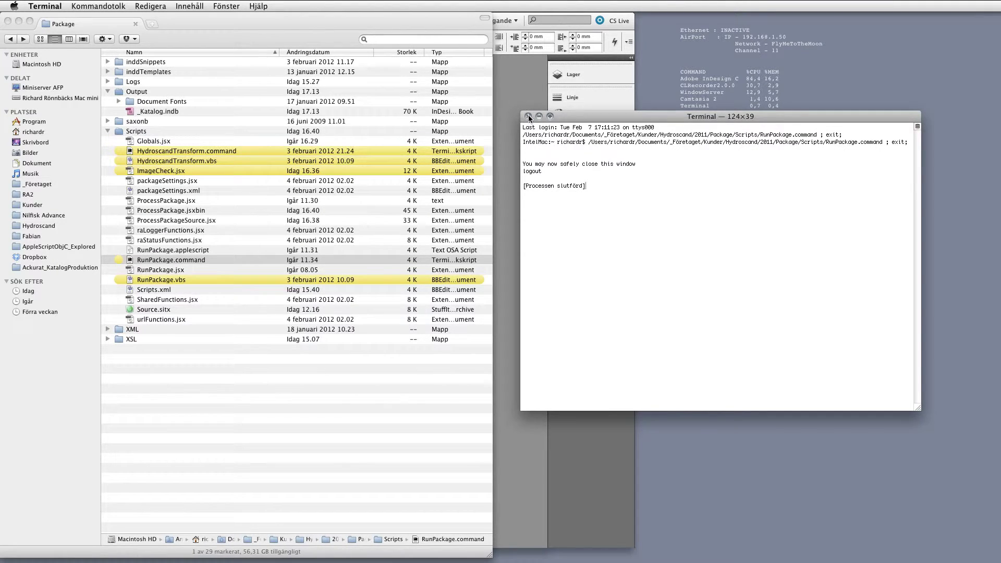
click(527, 116)
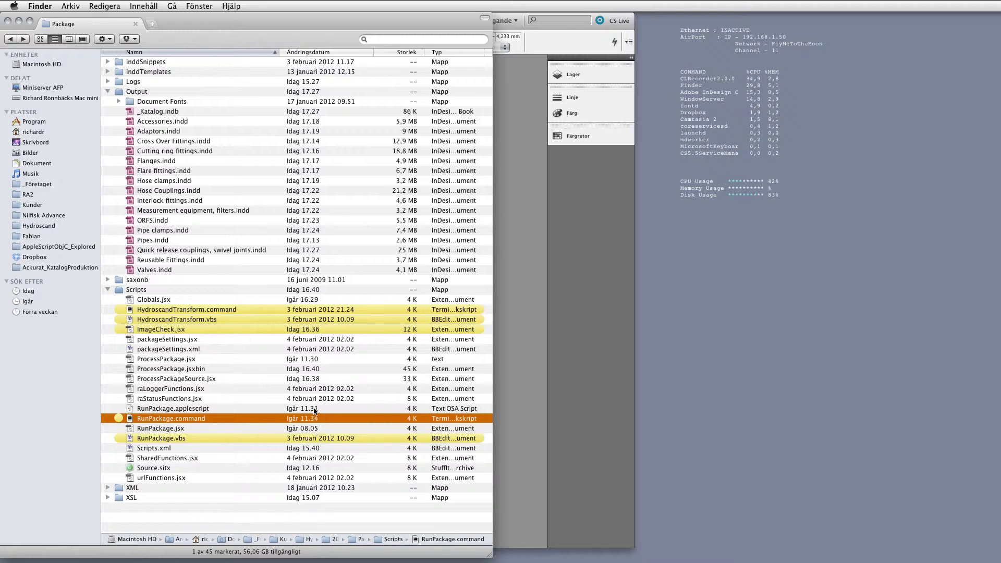
click(107, 289)
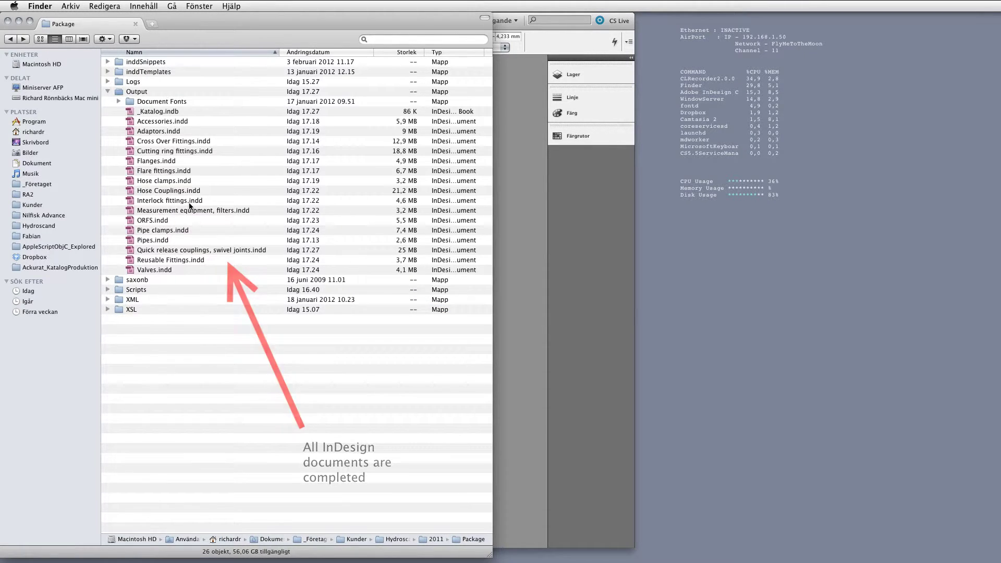
- Open the _Katalog.indb book from the Output folder and enlarge its panel to list all the book's documents
click(173, 115)
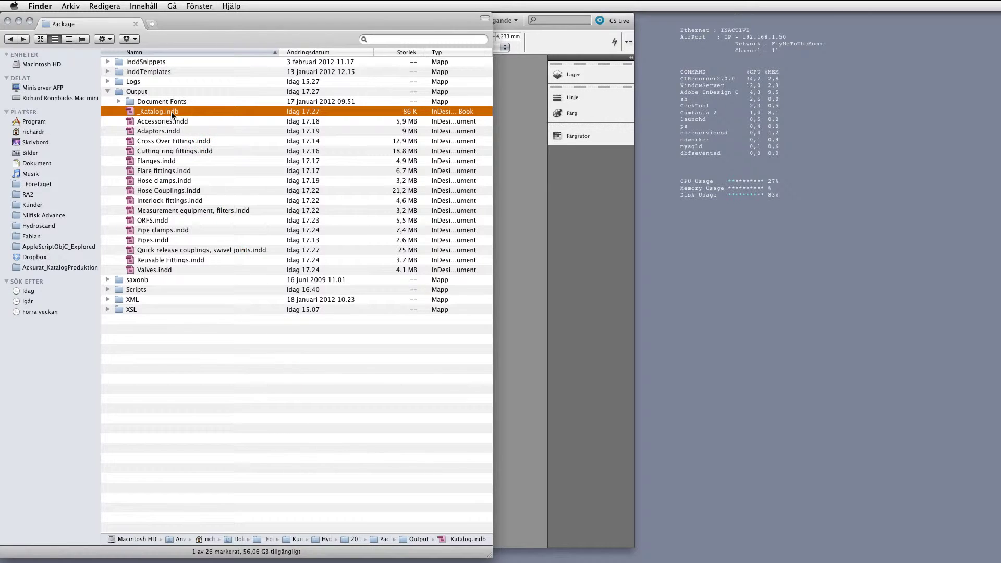
double_click(172, 113)
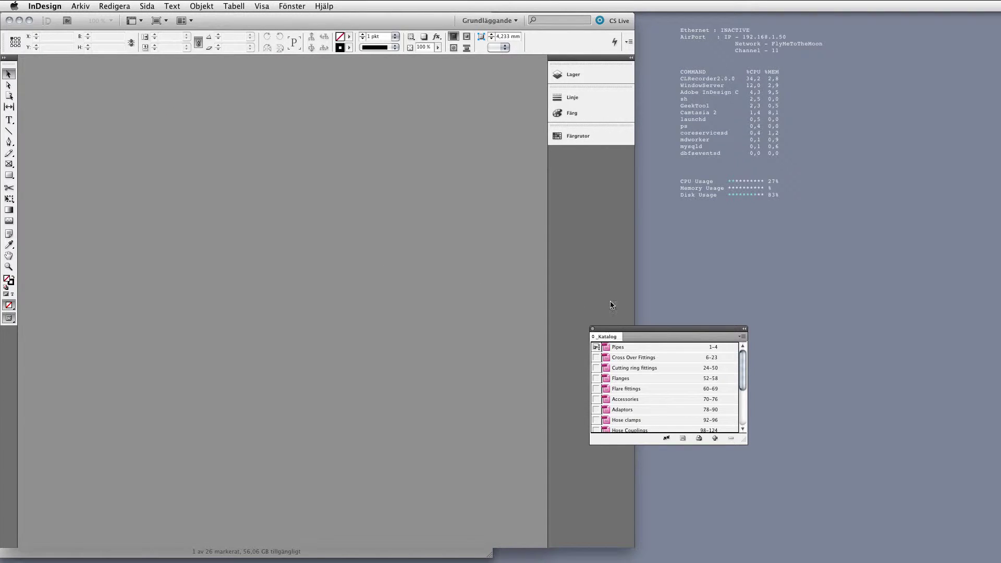
drag(664, 334, 442, 165)
drag(524, 272, 540, 408)
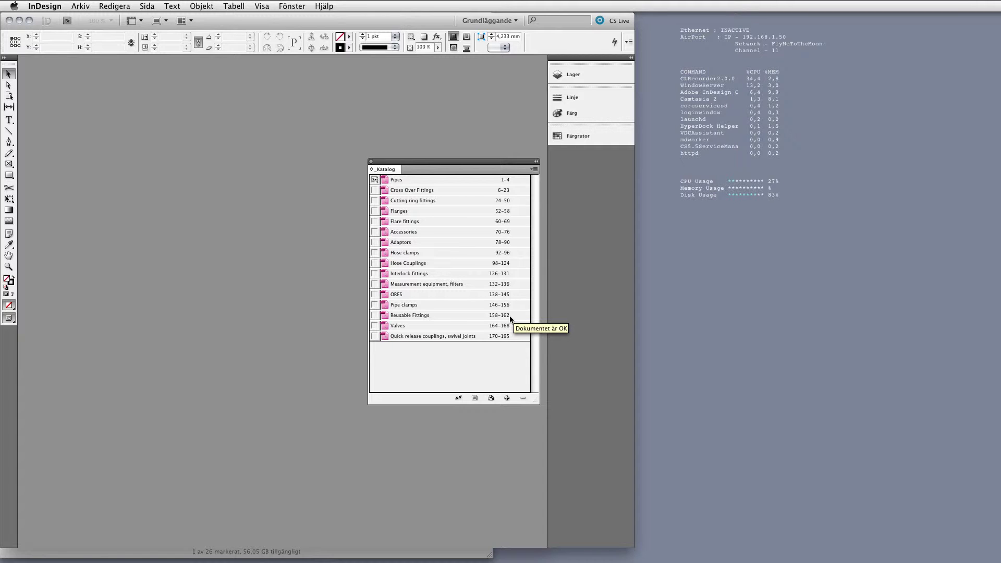
- Open the Flanges document from the book, and move and shrink the book panel to uncover the page's product list
click(408, 211)
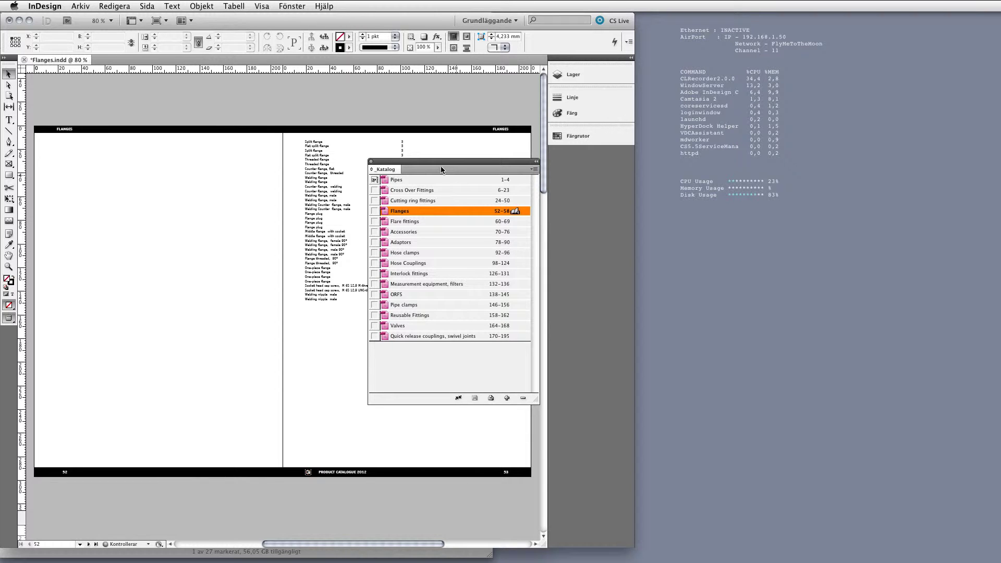
drag(443, 161, 523, 284)
click(450, 288)
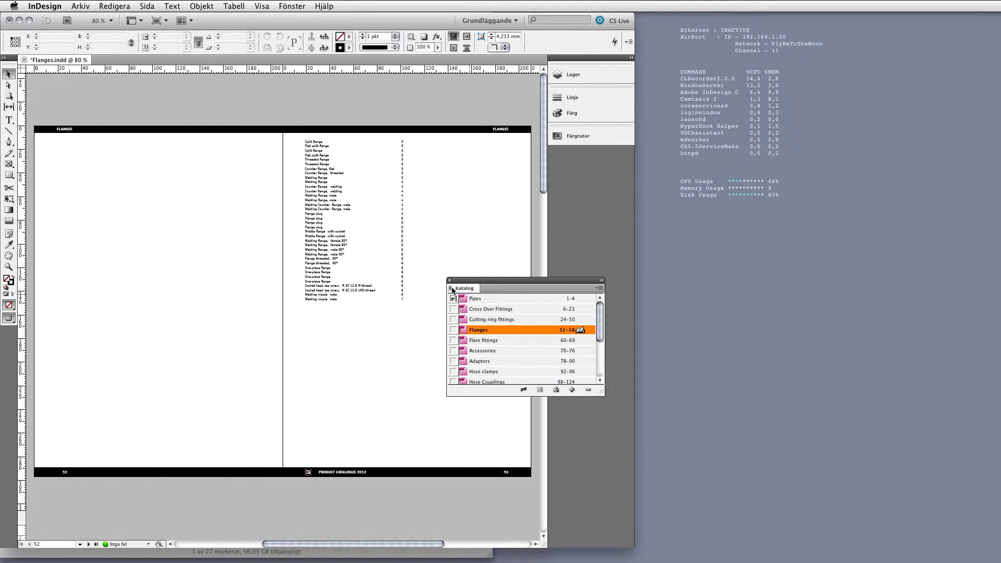
- Collapse the _Katalog book panel, move it off the page, and show the Pages panel on the free desktop beside the application window
click(451, 288)
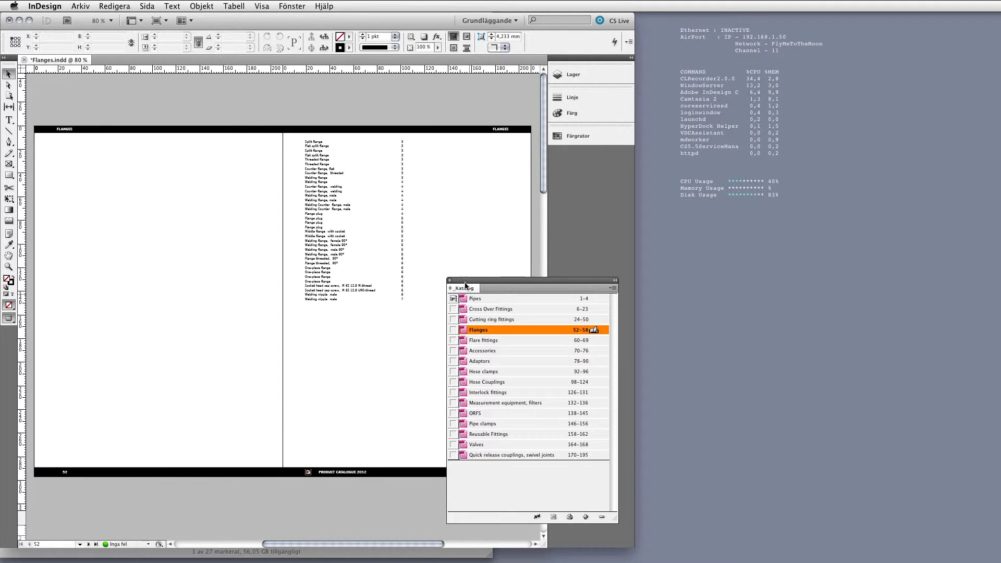
click(450, 288)
click(451, 289)
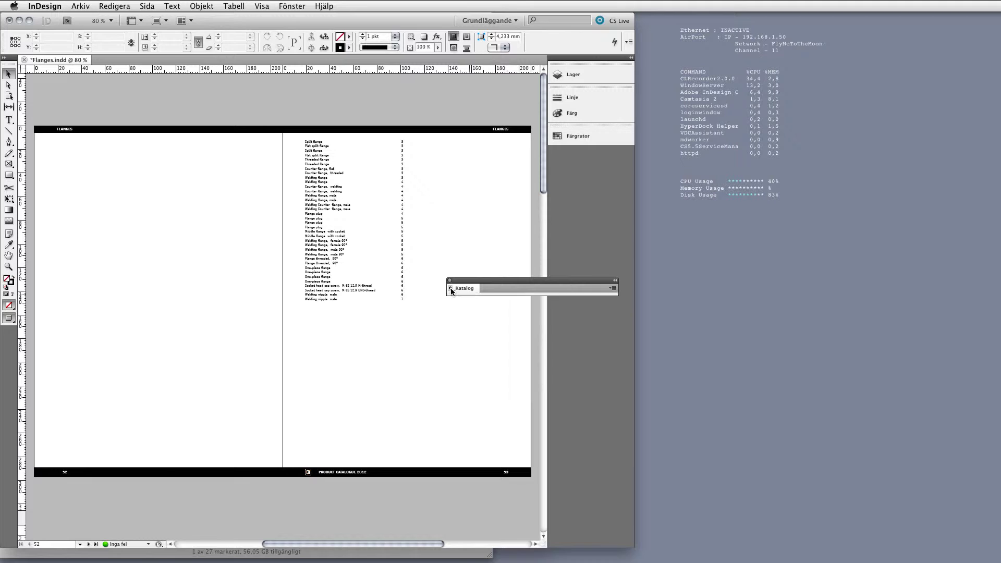
click(451, 288)
click(451, 288)
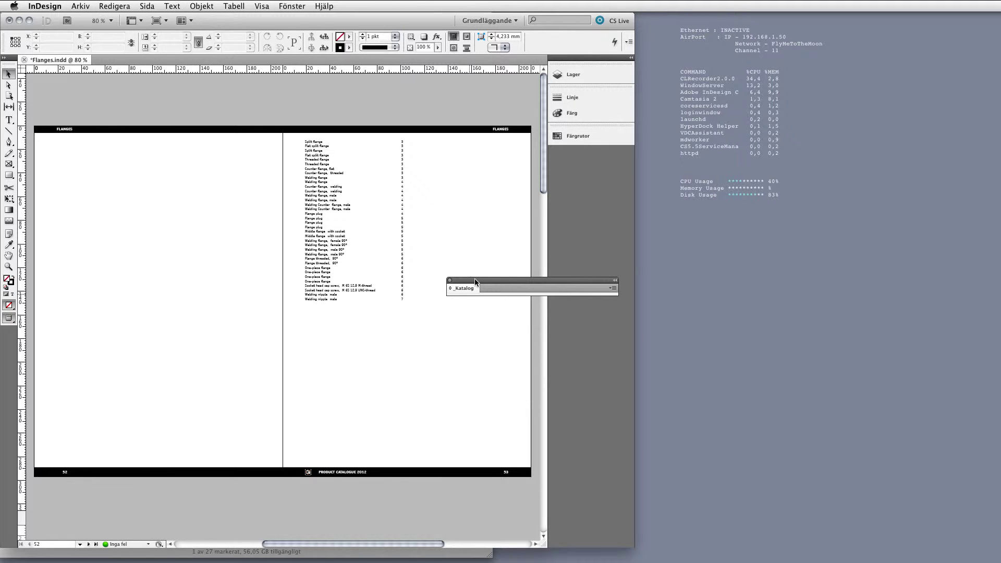
drag(476, 282, 478, 54)
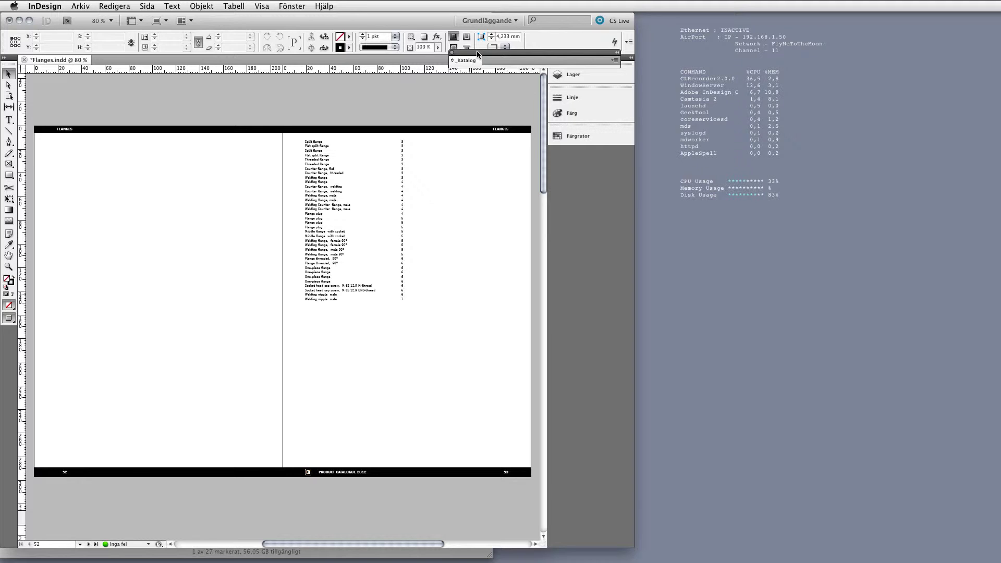
drag(477, 52, 477, 52)
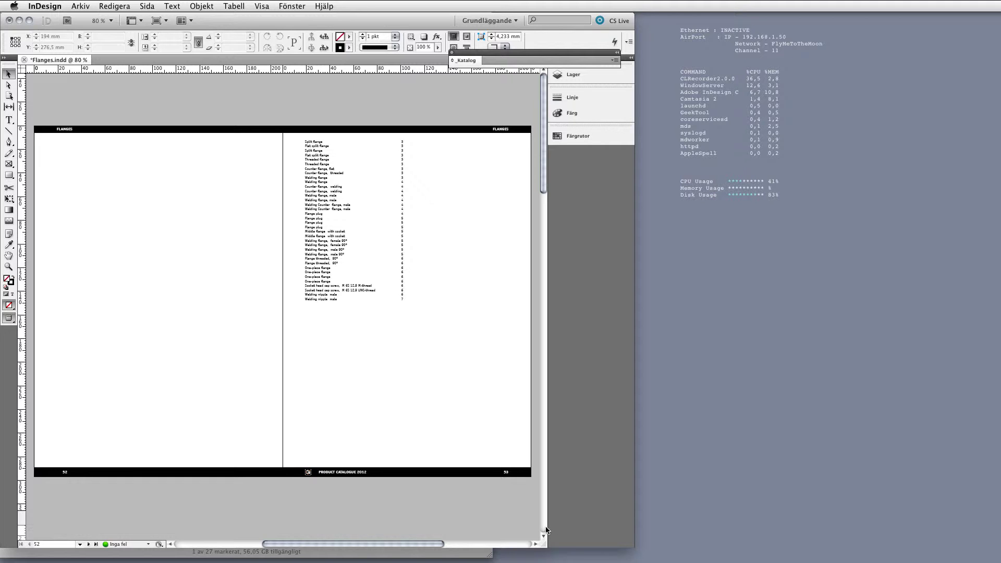
key(super+F12)
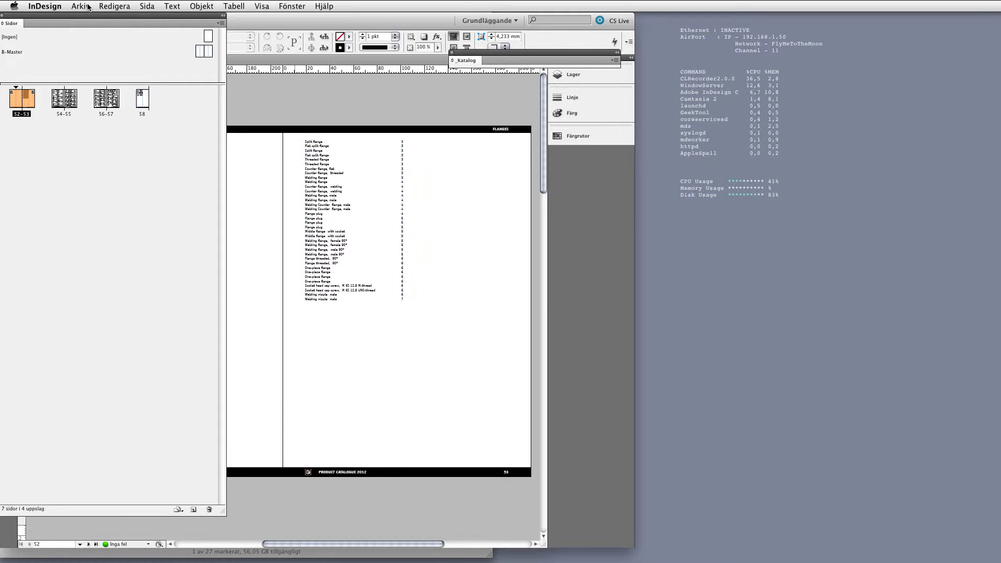
drag(107, 14, 763, 37)
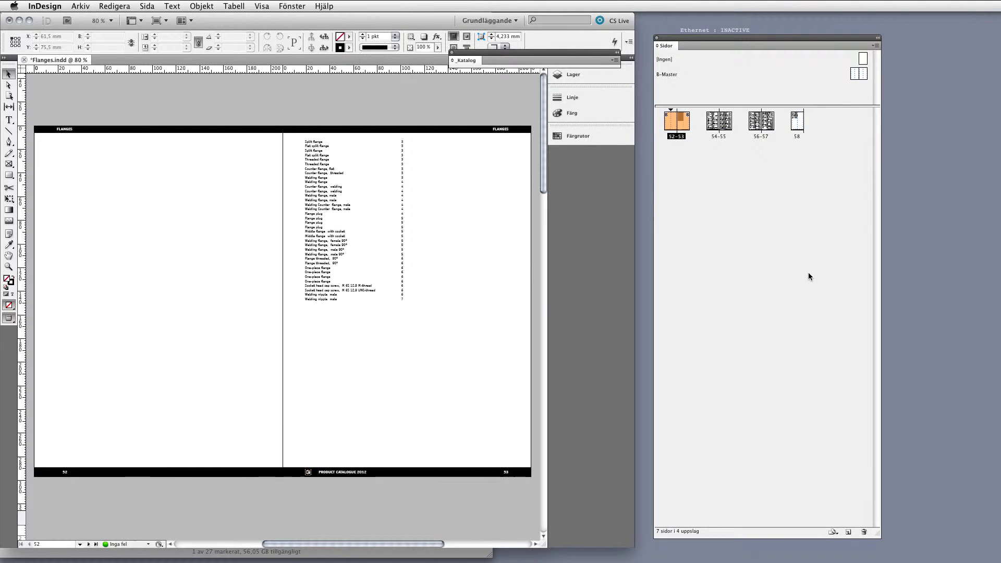
- Go to spread 54–55 of the Flanges document and examine the product tables on page 55 up close
double_click(720, 137)
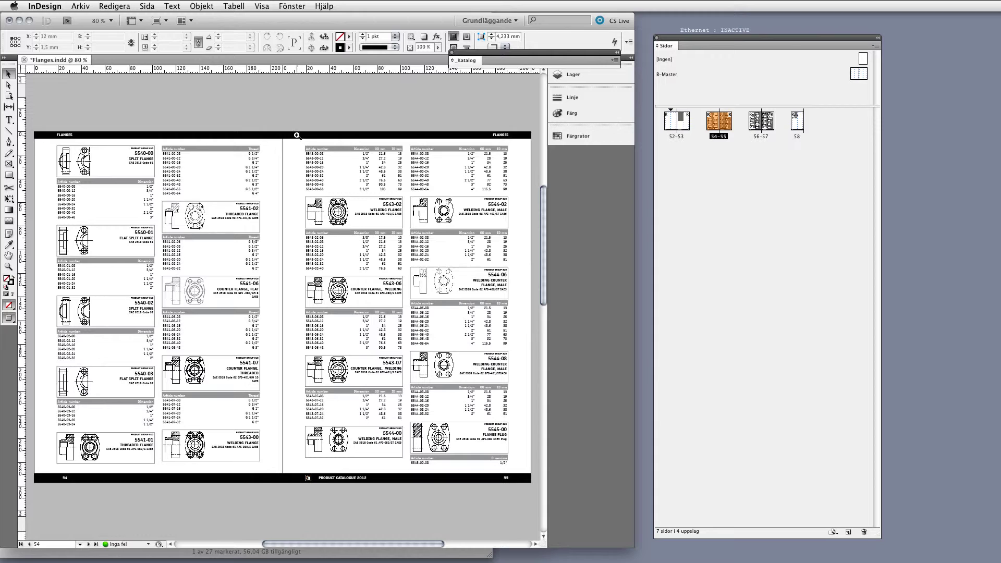
drag(296, 134, 457, 294)
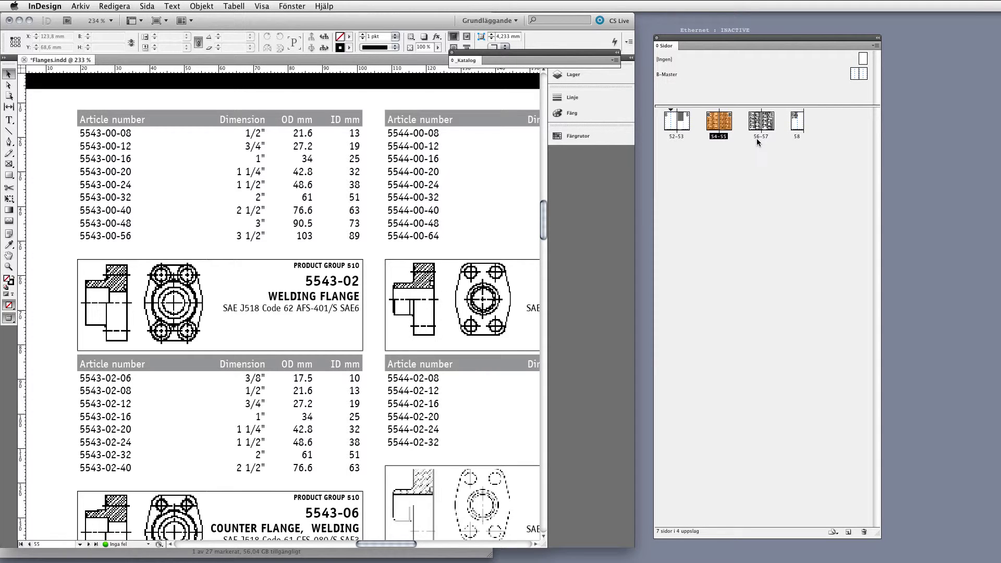
key(super+0)
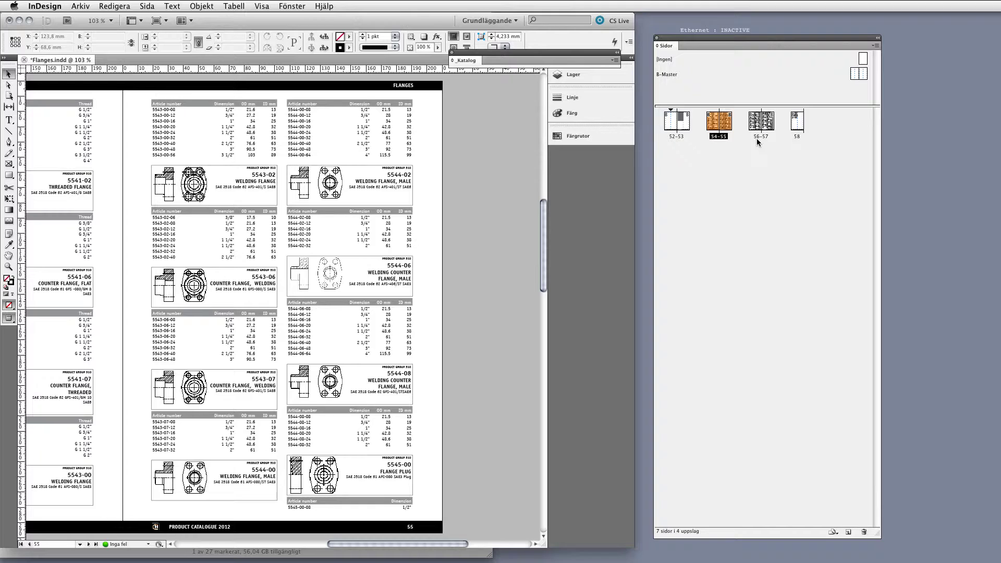
- Close the Flanges document without saving, expand the book list, and open the Pipe clamps document
click(24, 60)
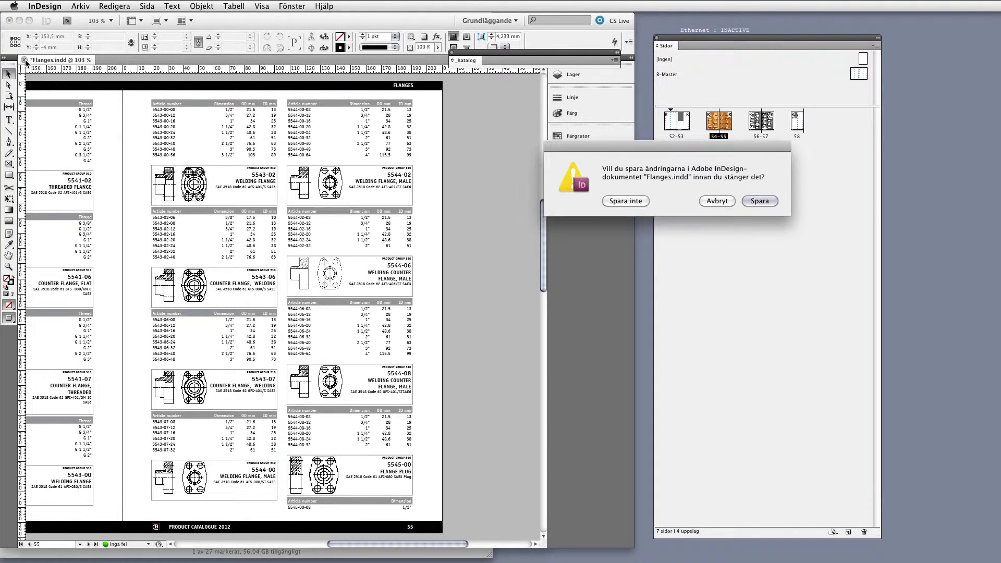
click(636, 202)
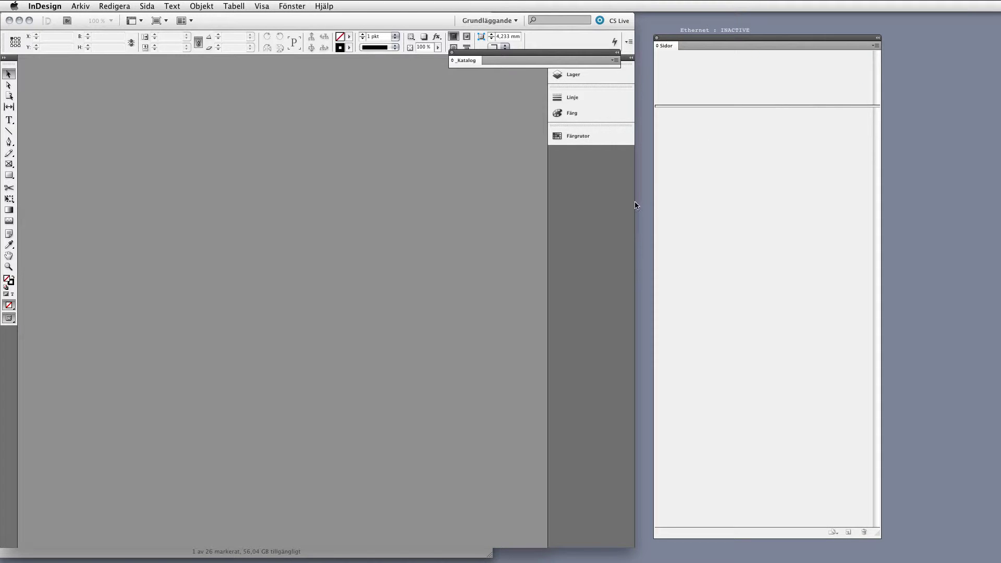
click(454, 61)
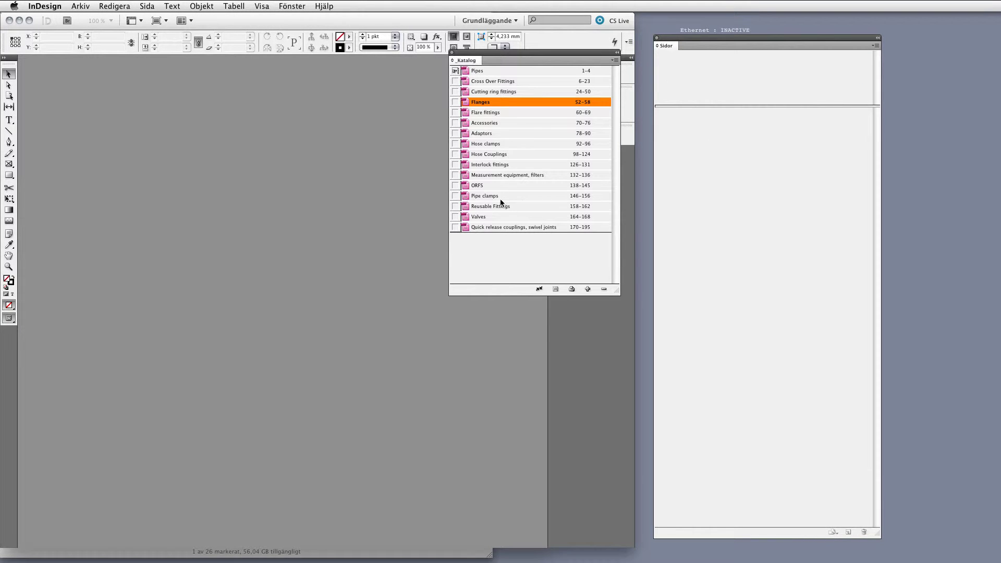
click(487, 197)
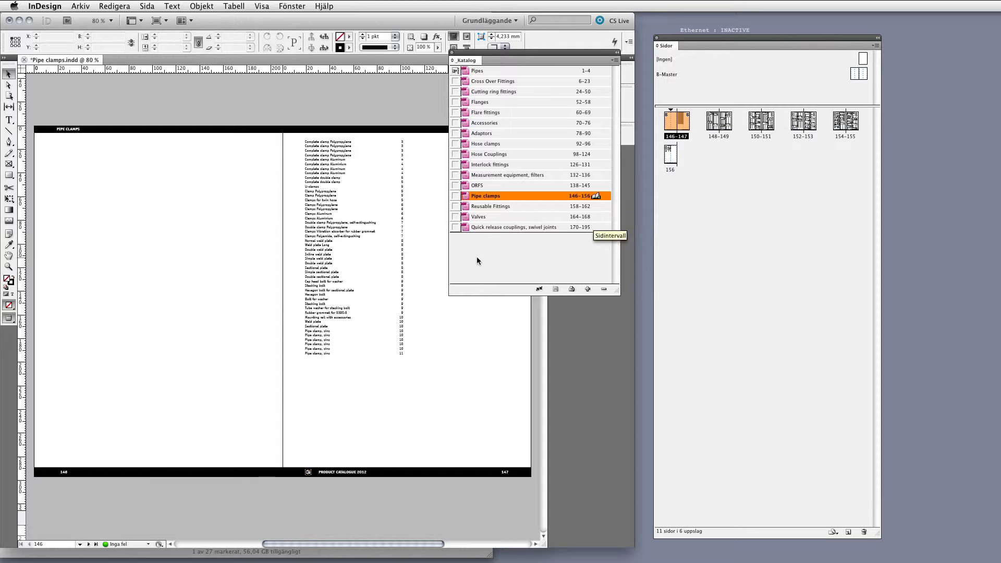
- Check spread 148–149 against the page numbers in the contents list on page 147, moving the book panel off the page
double_click(720, 125)
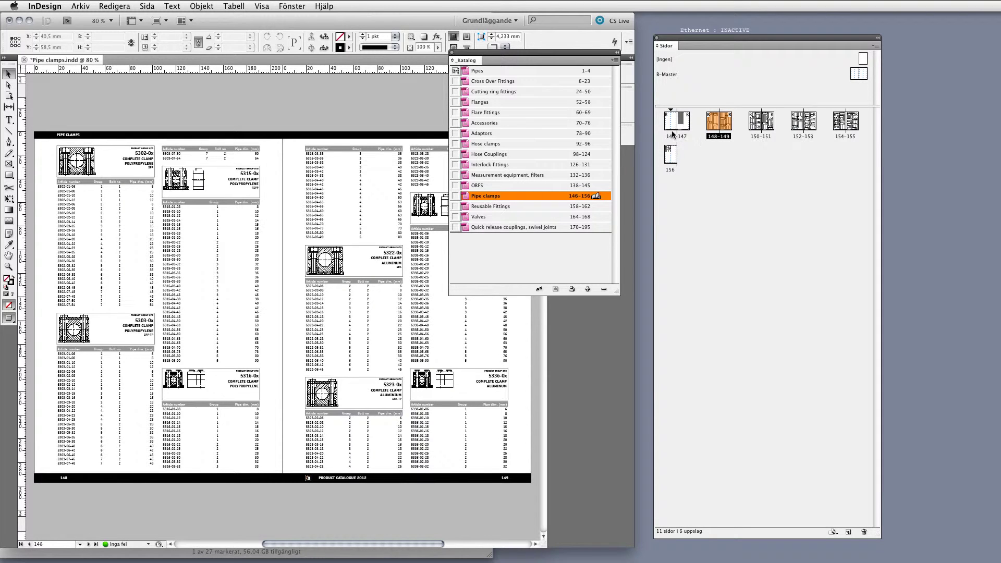
double_click(684, 137)
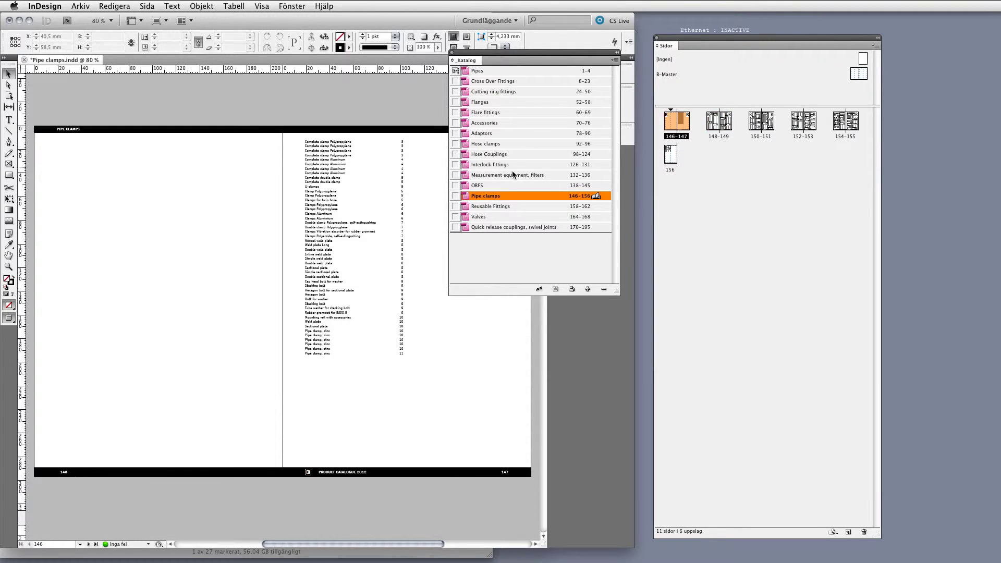
drag(495, 51, 624, 213)
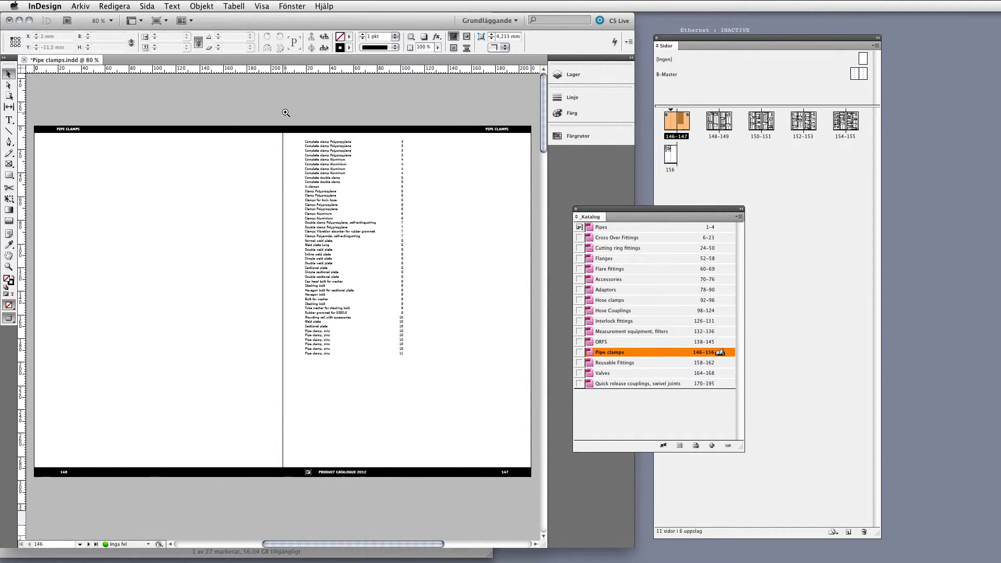
key(super+space)
drag(283, 115, 452, 385)
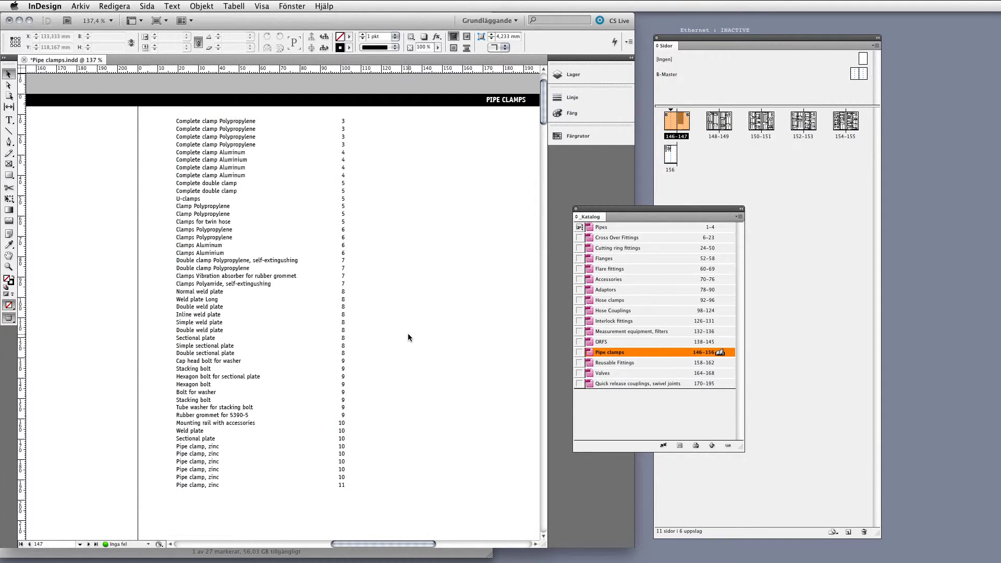
key(super+0)
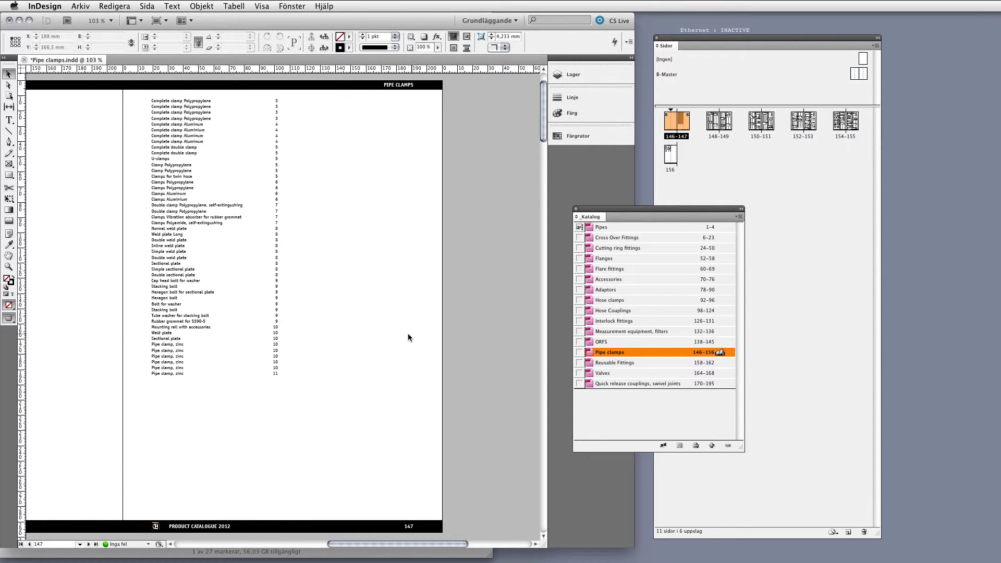
- Place the text cursor in the contents list on page 147 and update the table of contents
click(187, 310)
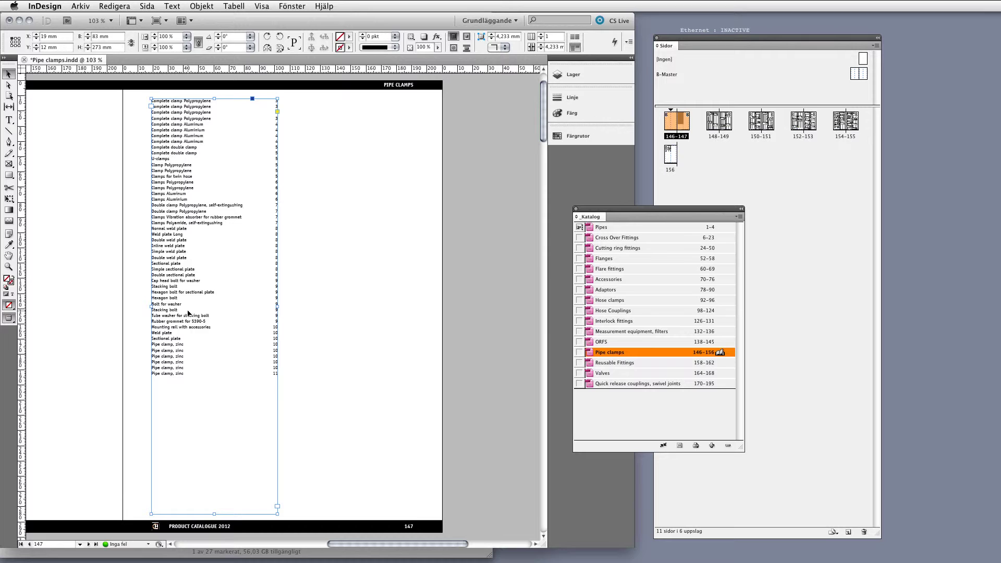
double_click(187, 312)
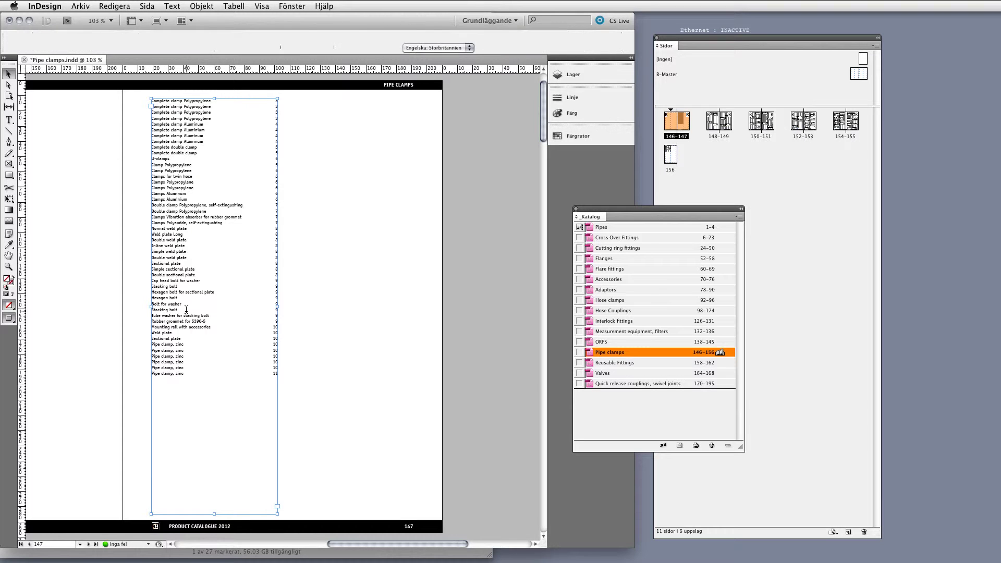
double_click(721, 137)
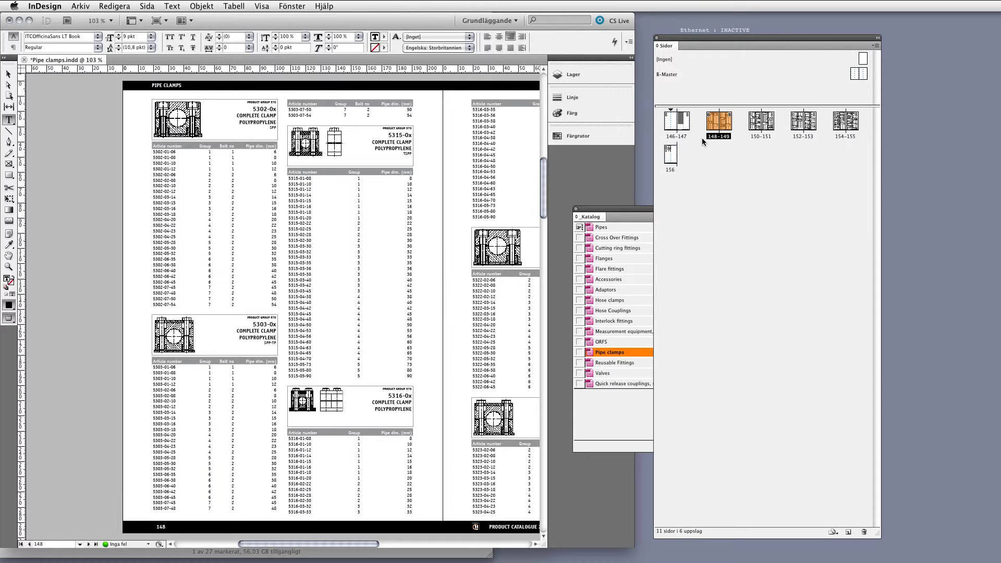
double_click(675, 136)
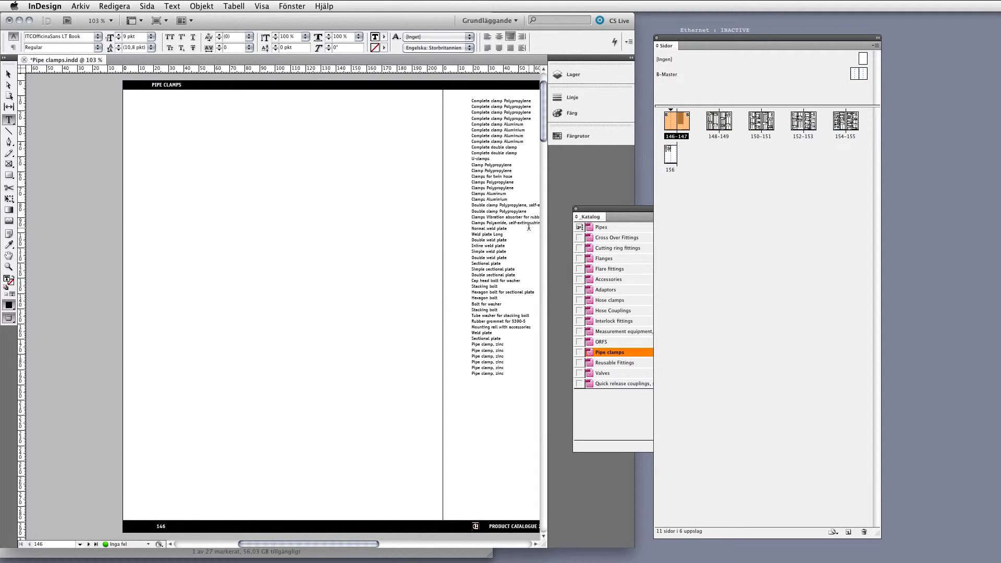
scroll(485, 256, right, 5)
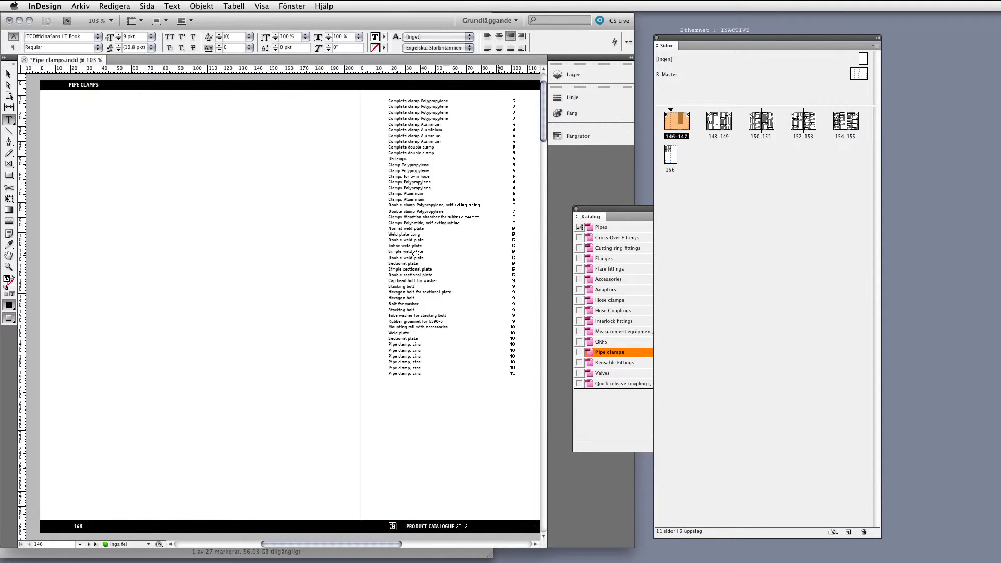
click(115, 6)
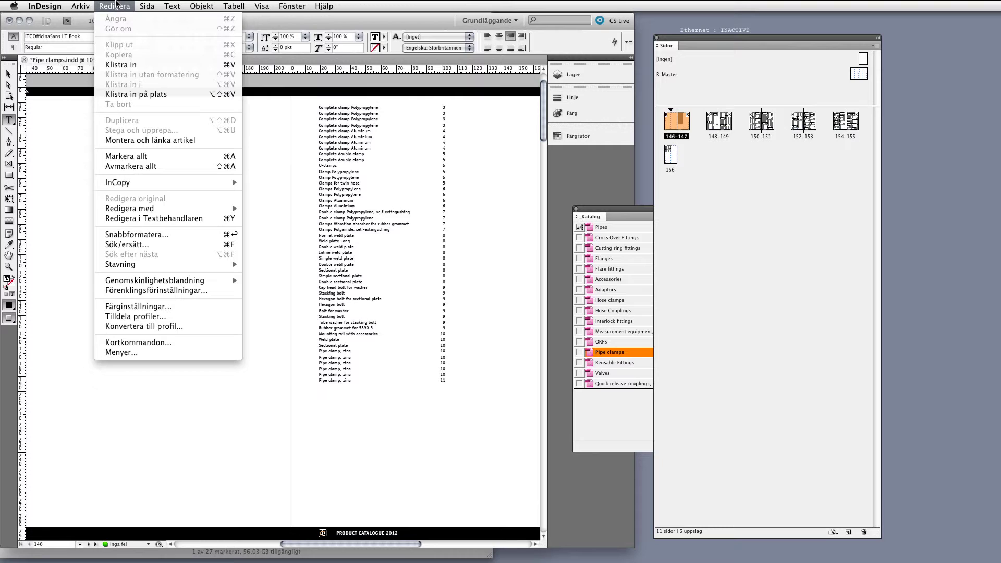
mouse_move(147, 6)
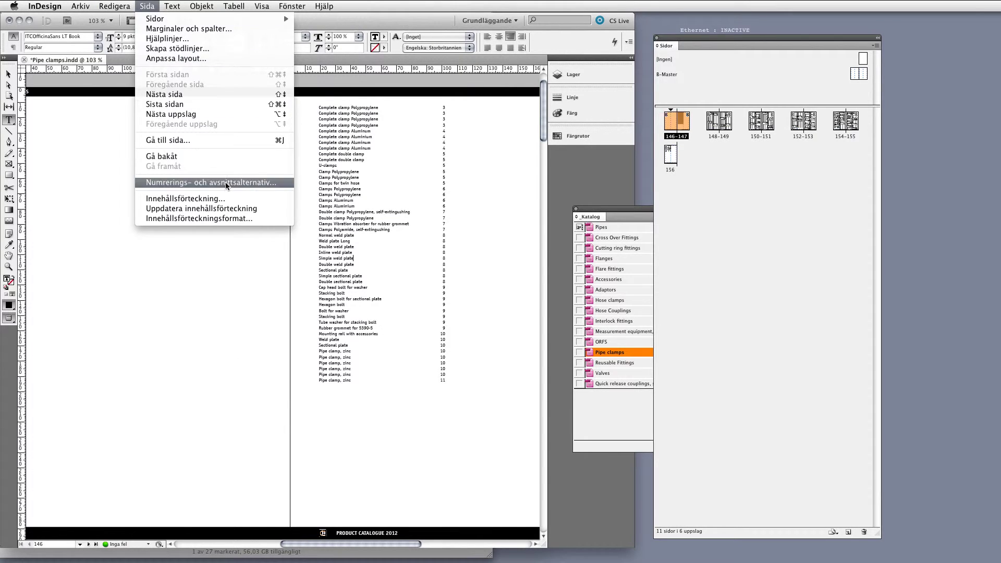
click(246, 208)
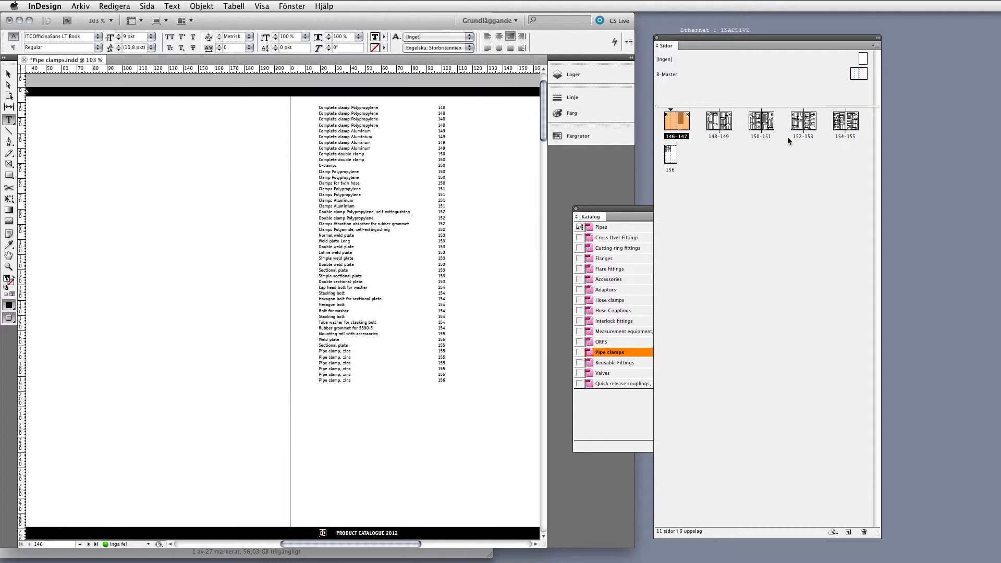
- On page 150, clear the contents of the 5360-00 Clamp Polypropylene heading box
double_click(762, 136)
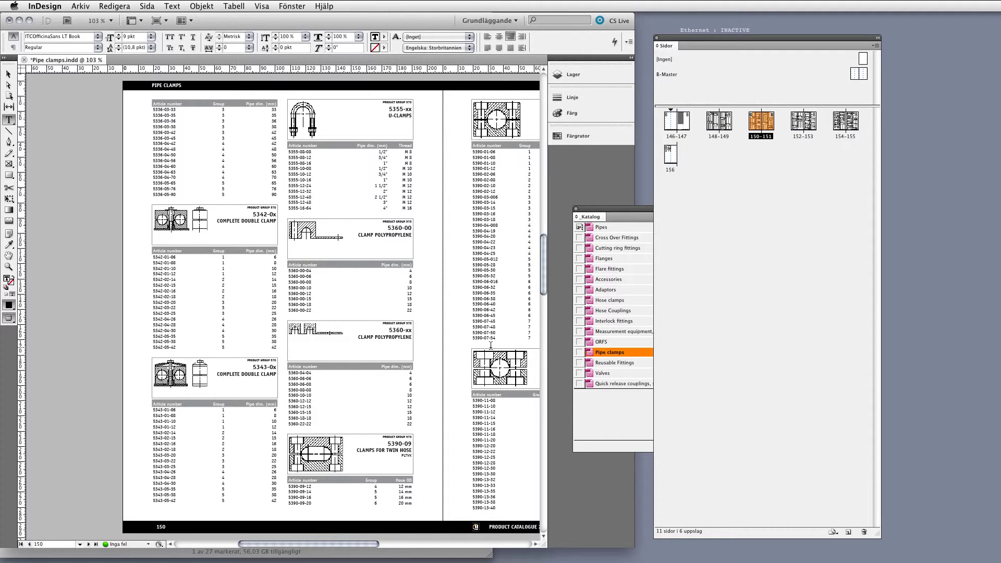
click(311, 305)
drag(311, 305, 312, 311)
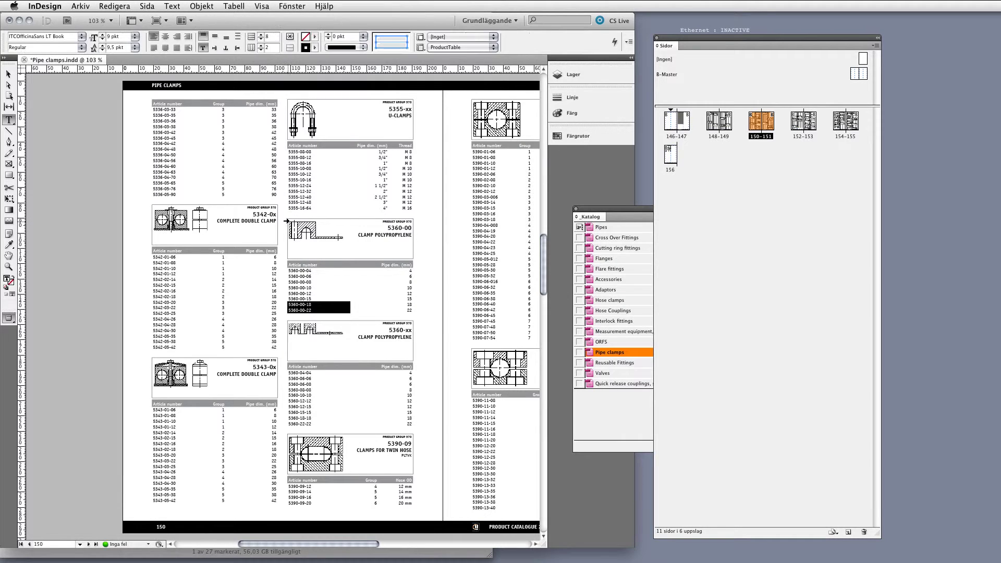
click(288, 219)
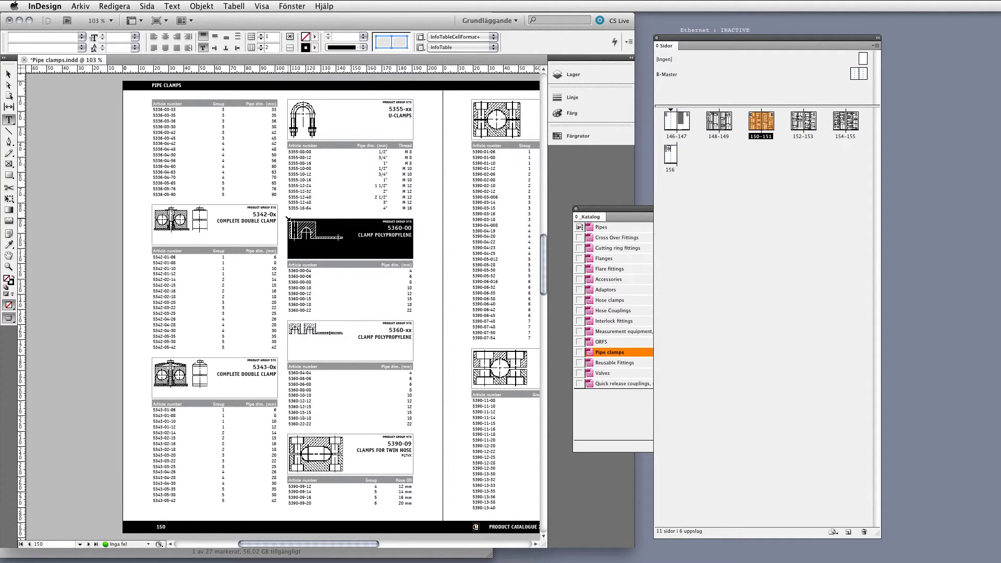
key(BackSpace)
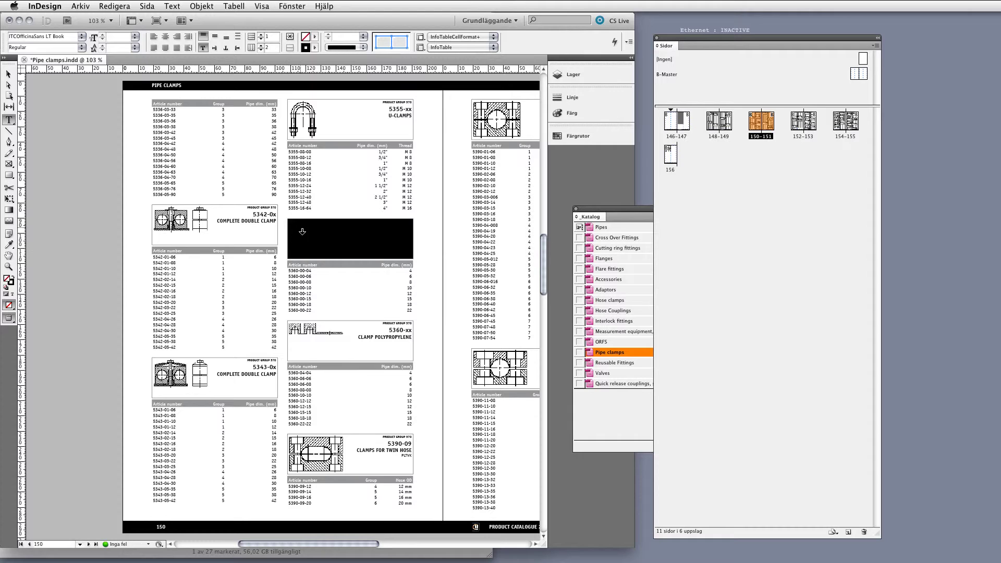
- Delete the emptied heading box and table of 5360-00, the 5360-xx and 5390-09 product entries, and the 5390-0x heading box
click(291, 216)
drag(290, 214, 302, 287)
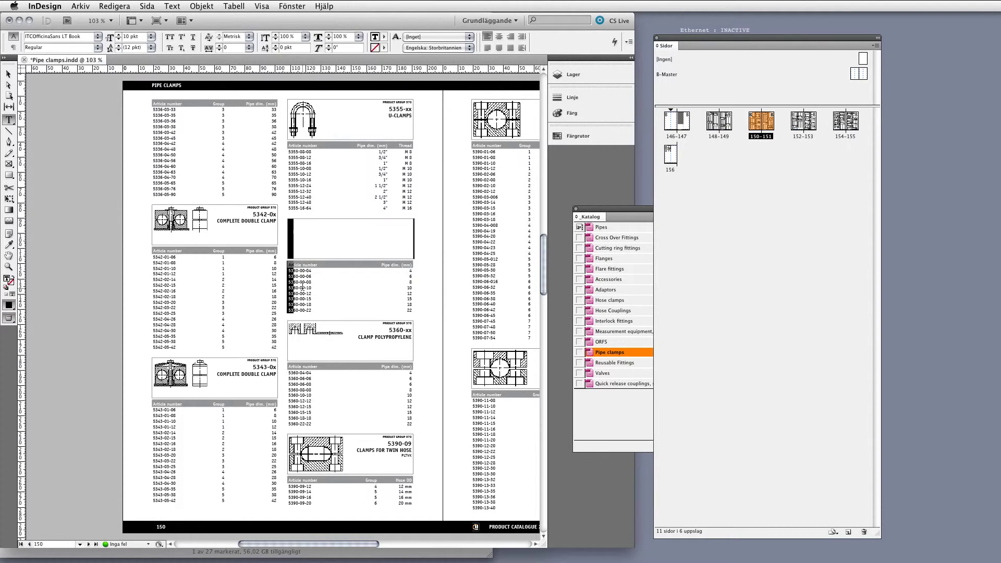
key(super+BackSpace)
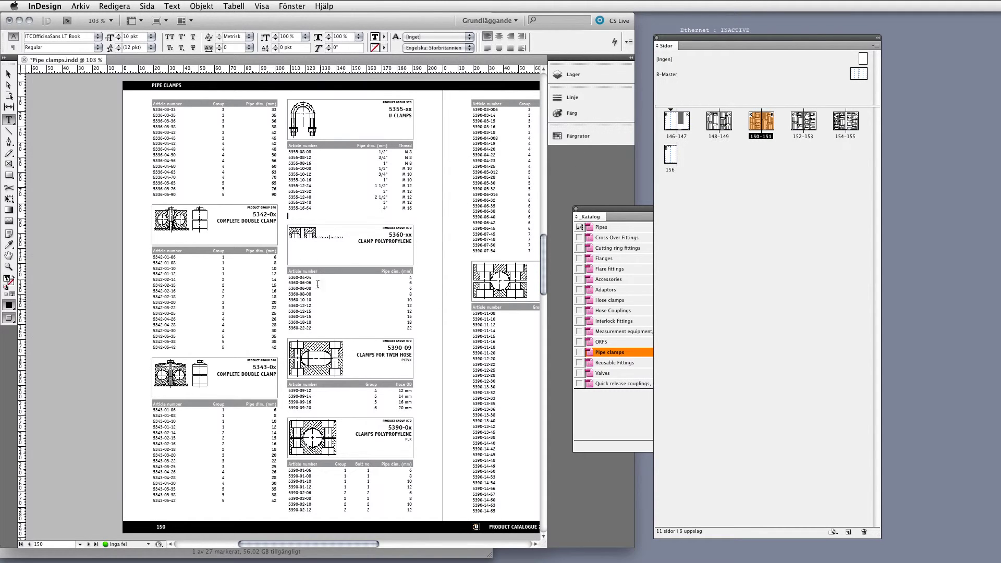
drag(289, 216, 406, 415)
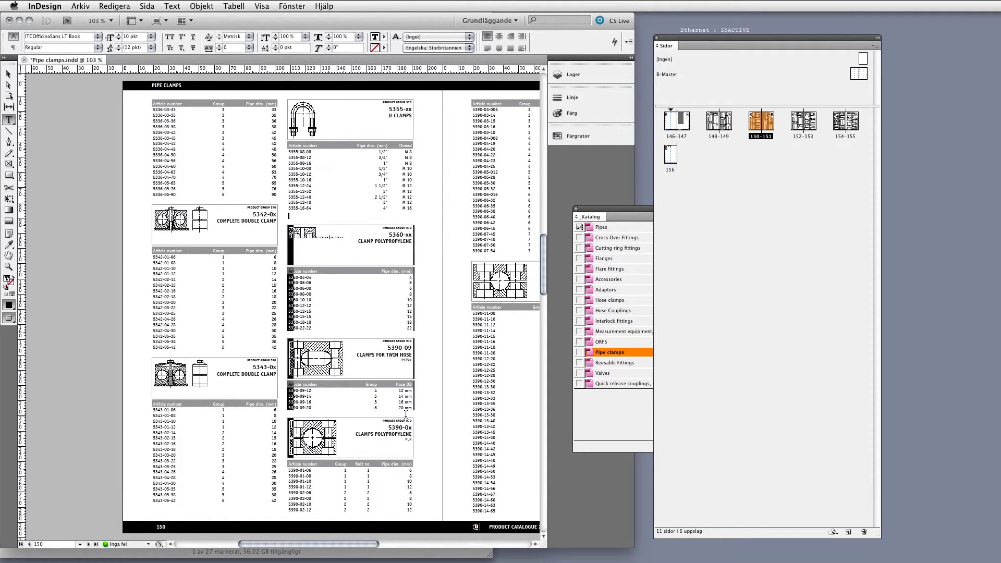
key(BackSpace)
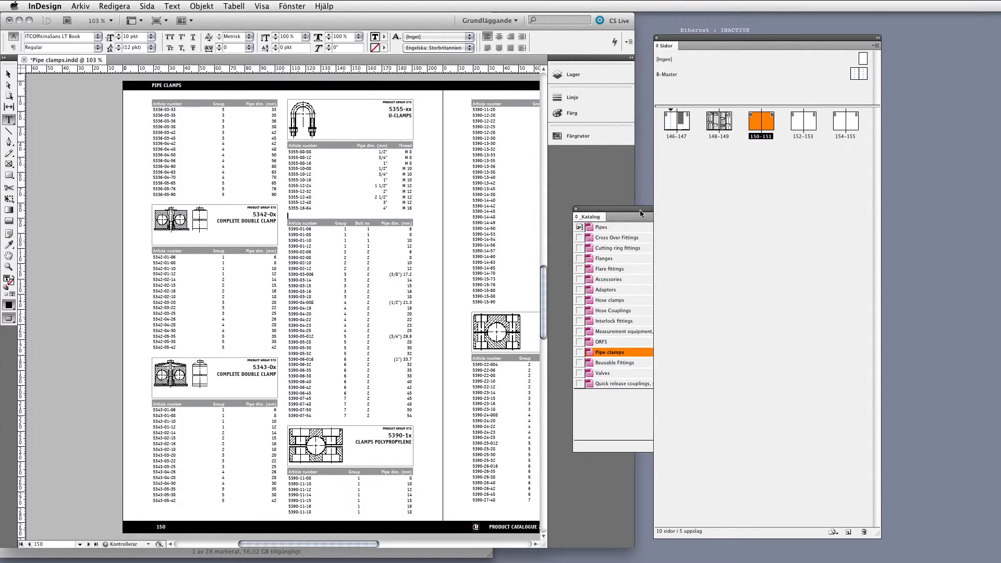
- Move the book panel back over the document window and delete the remaining 5390-0x article table below the U-clamps table on page 150
drag(640, 210, 554, 196)
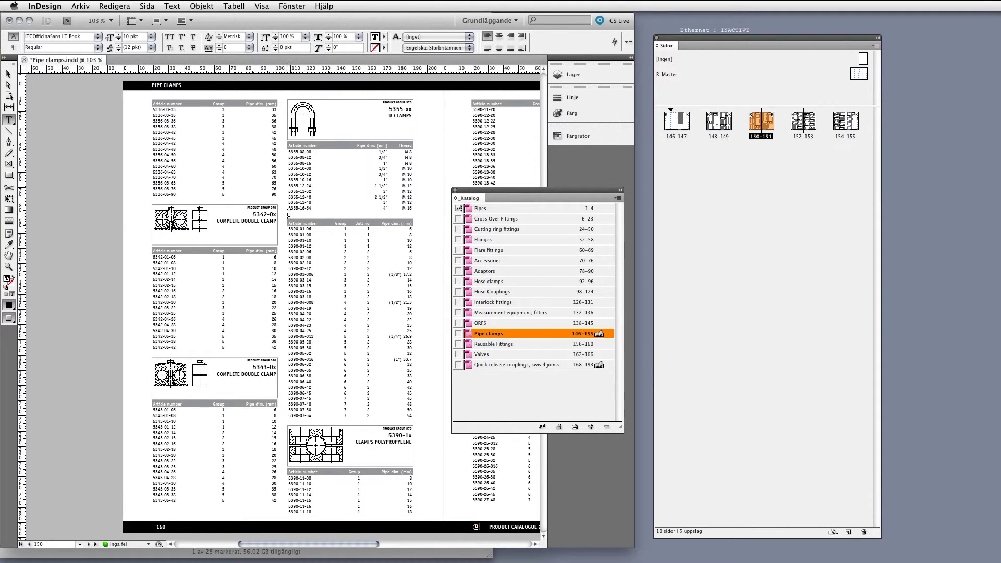
click(292, 220)
key(BackSpace)
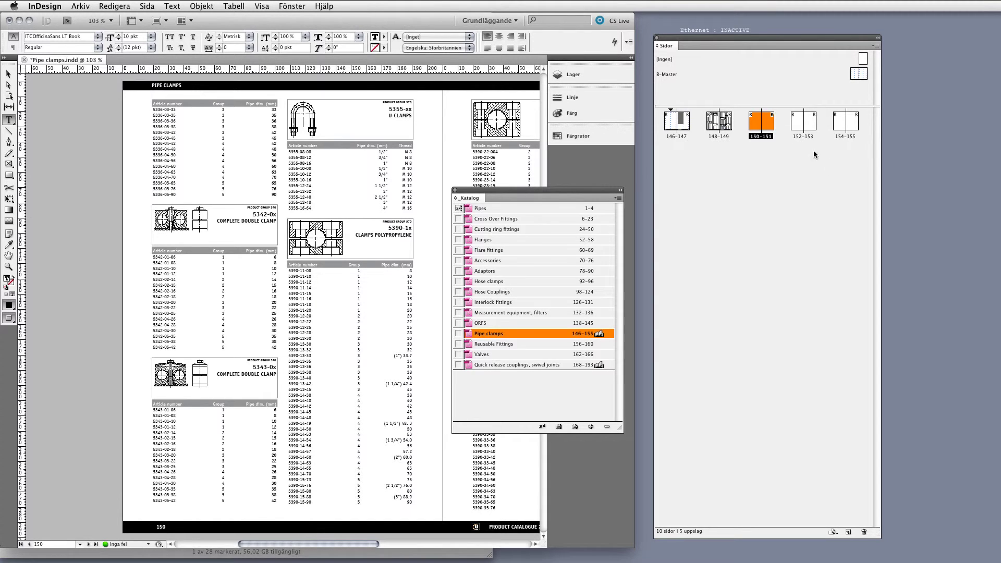
- Return to spread 146–147, place the text cursor in the contents list on page 147 and update the table of contents
double_click(684, 139)
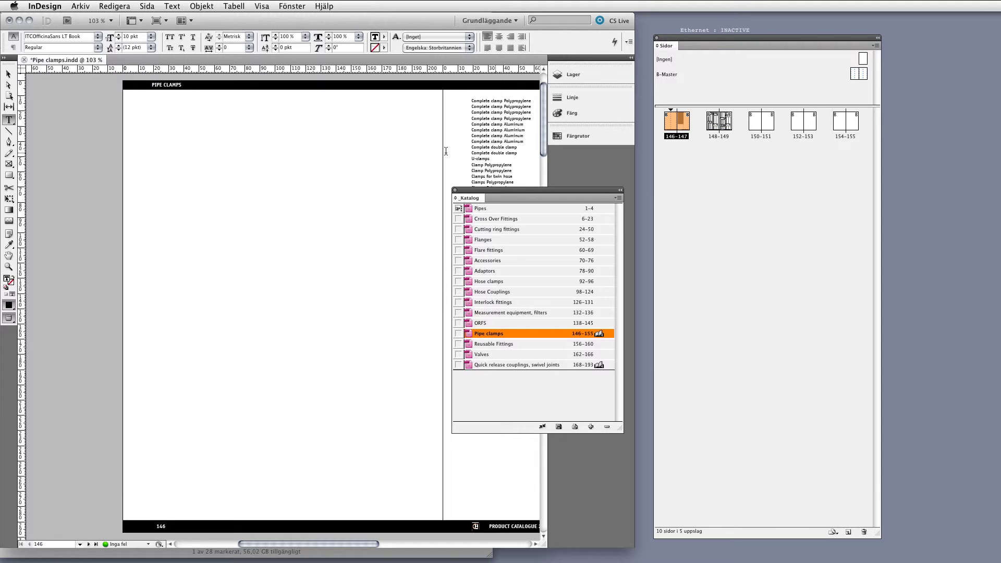
click(488, 152)
drag(488, 153, 308, 183)
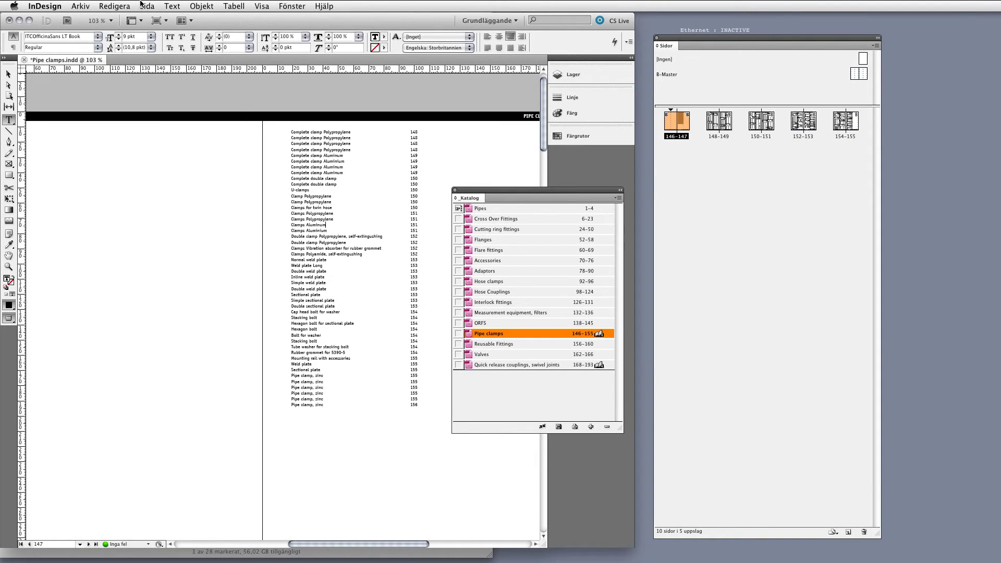
click(120, 5)
mouse_move(147, 6)
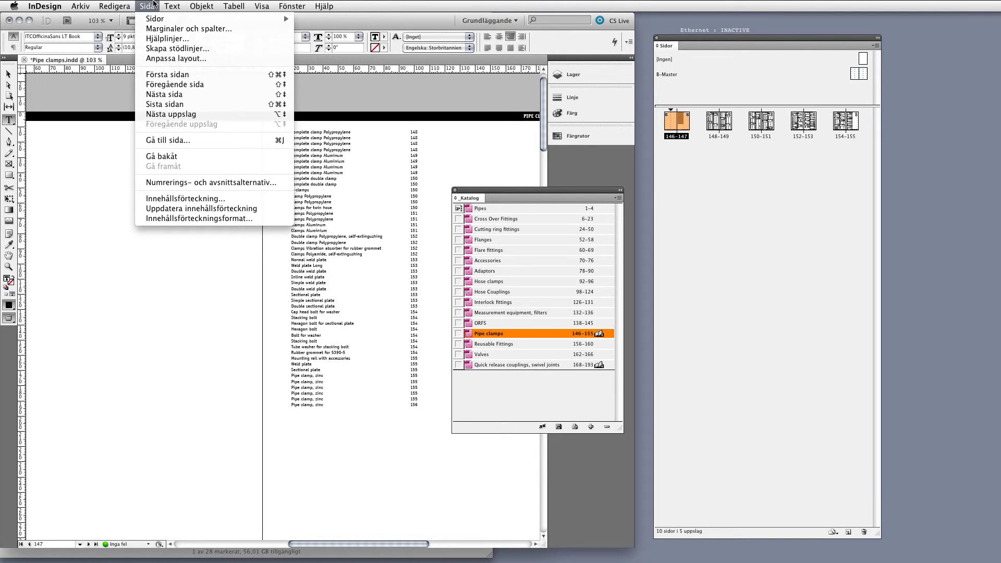
click(203, 209)
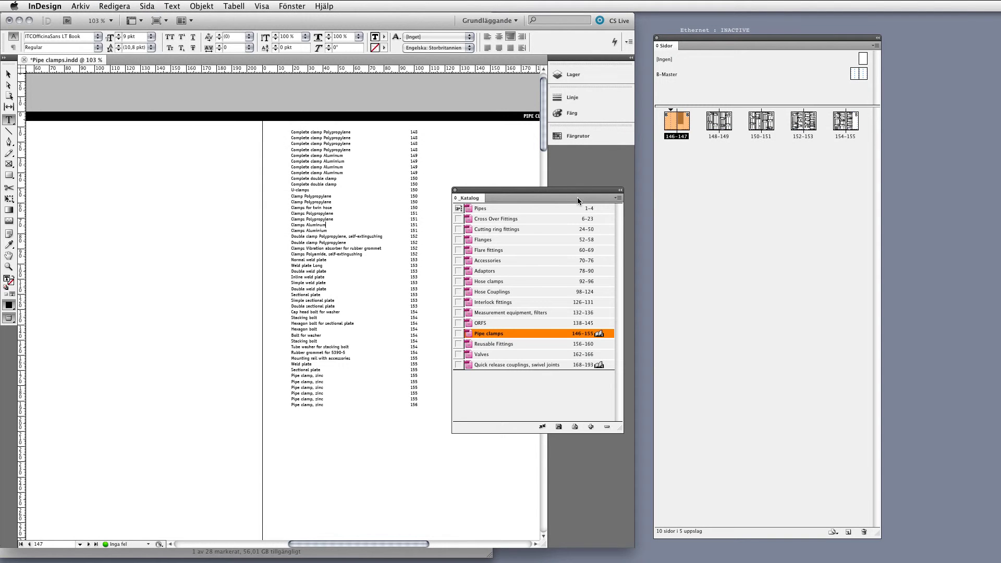